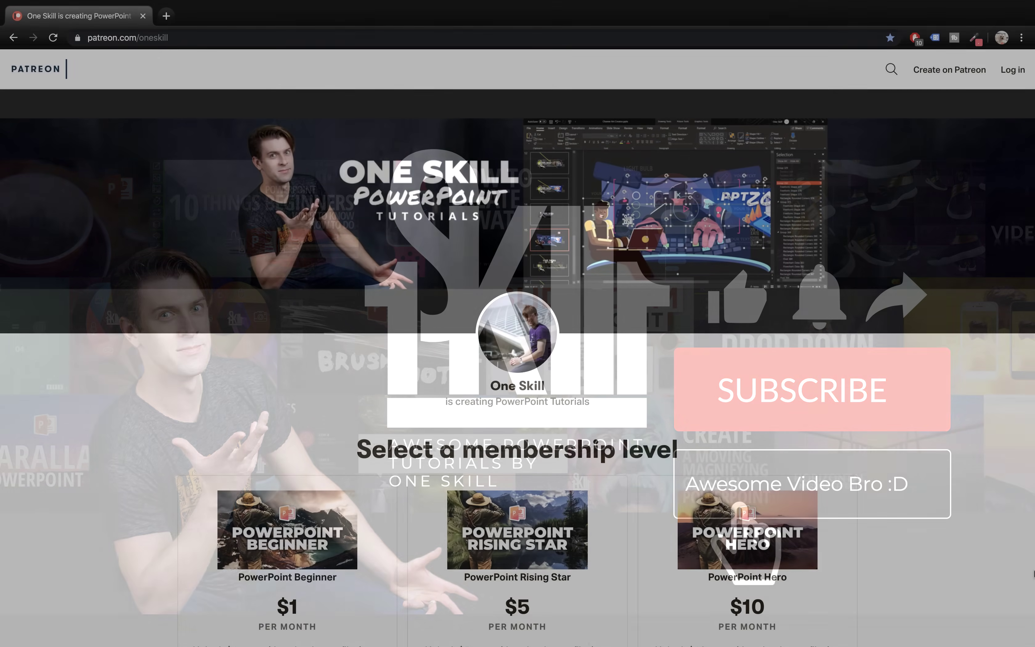
- Scroll the slide and select the CUSTOMER SUPPORT title, its text box and the body paragraph
scroll(922, 522, down, 3)
scroll(923, 521, down, 12)
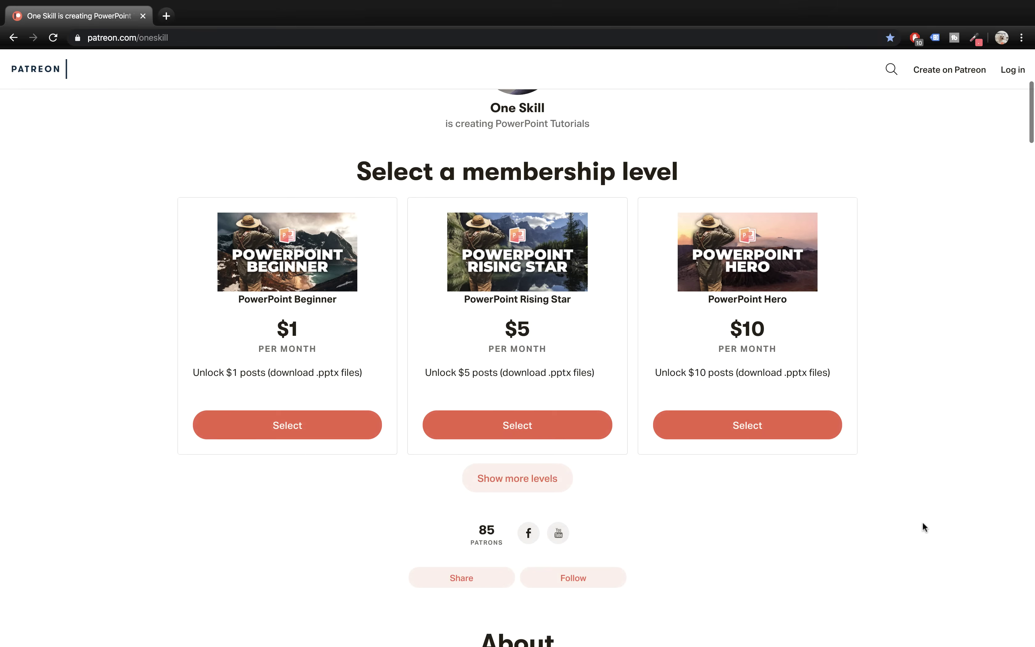
scroll(922, 521, down, 3)
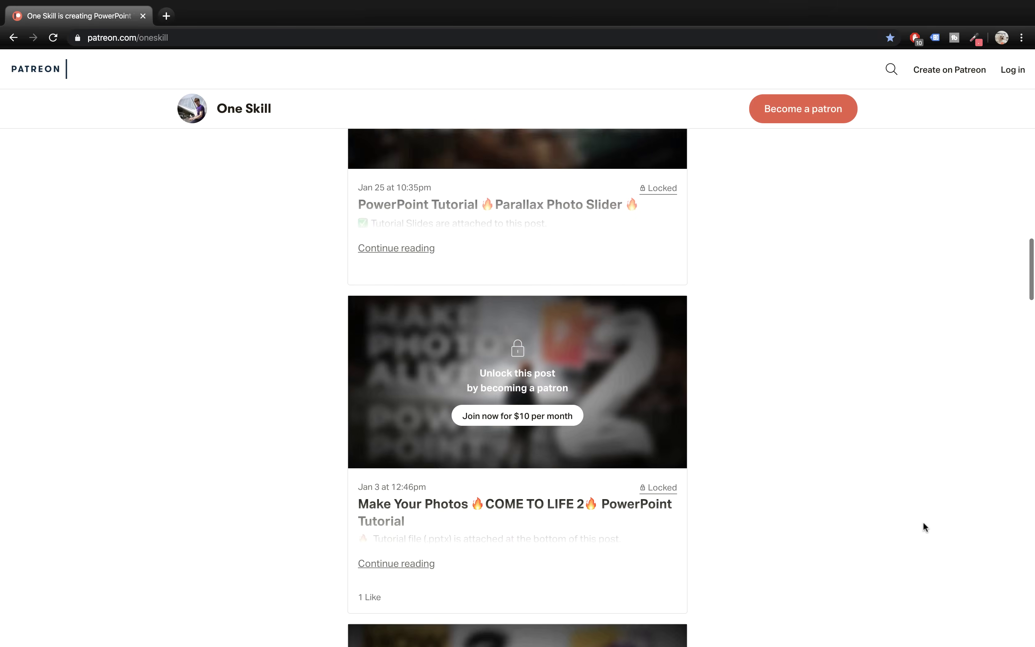
scroll(923, 524, down, 20)
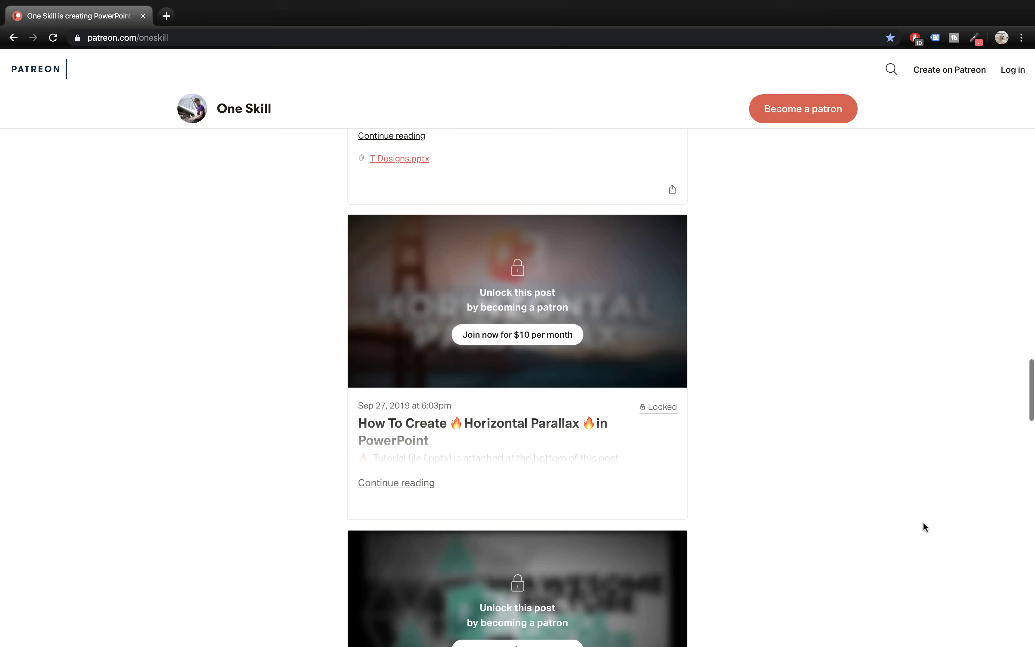
scroll(923, 522, up, 20)
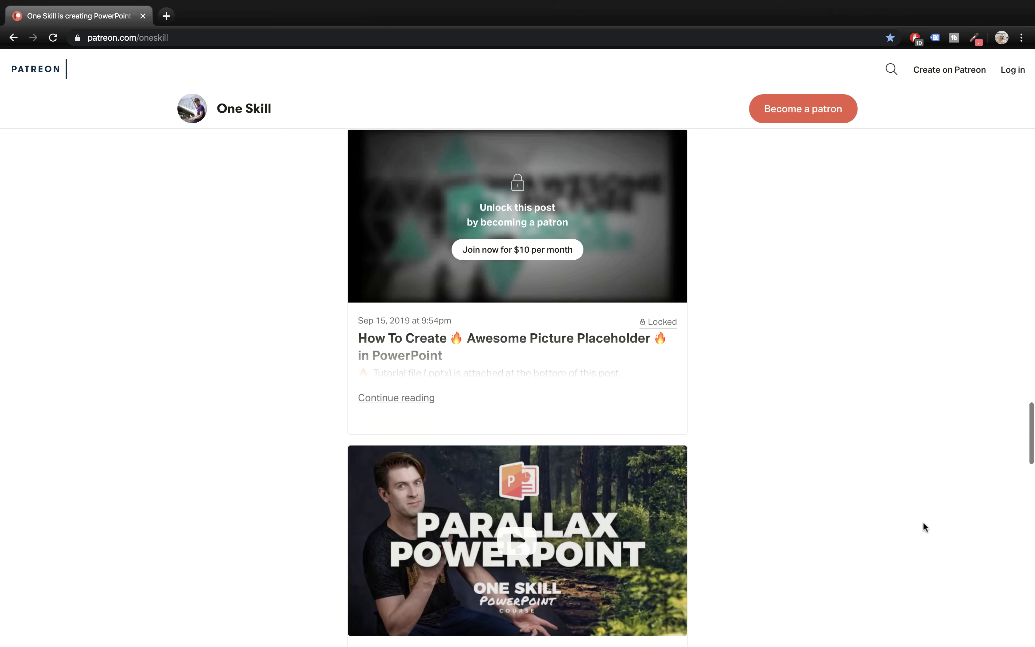
scroll(923, 523, up, 20)
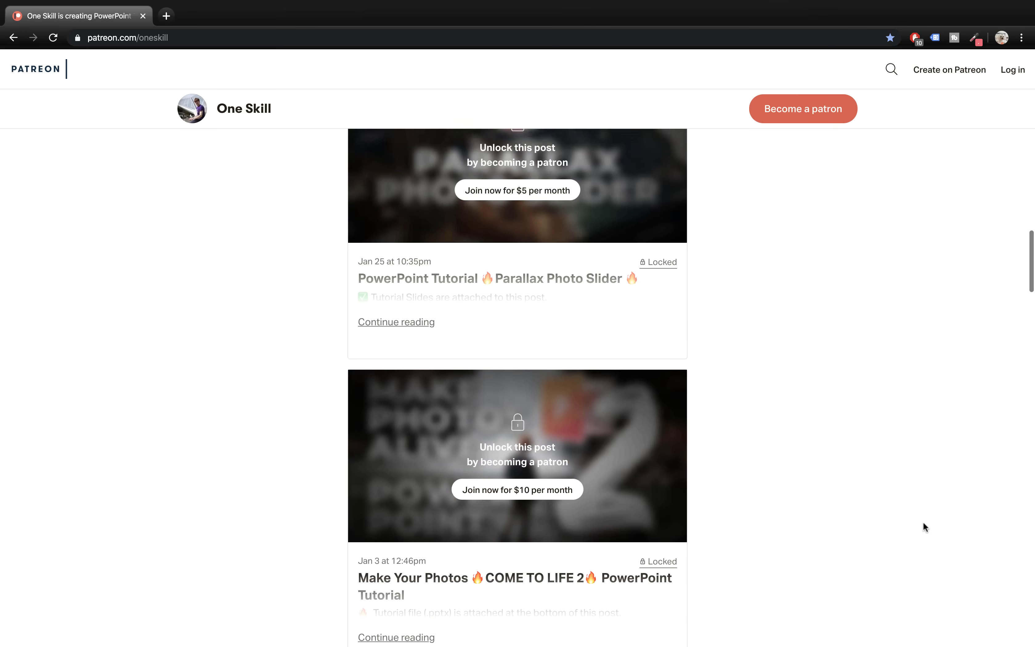
scroll(922, 524, up, 2)
scroll(923, 524, down, 5)
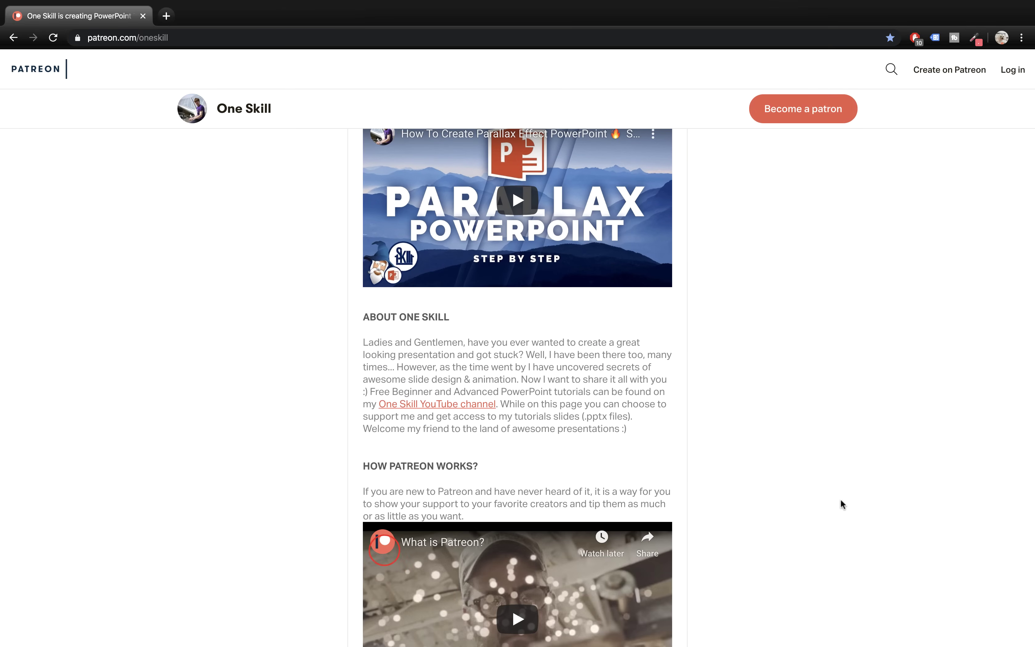
scroll(847, 499, down, 11)
scroll(847, 500, up, 5)
scroll(846, 499, up, 20)
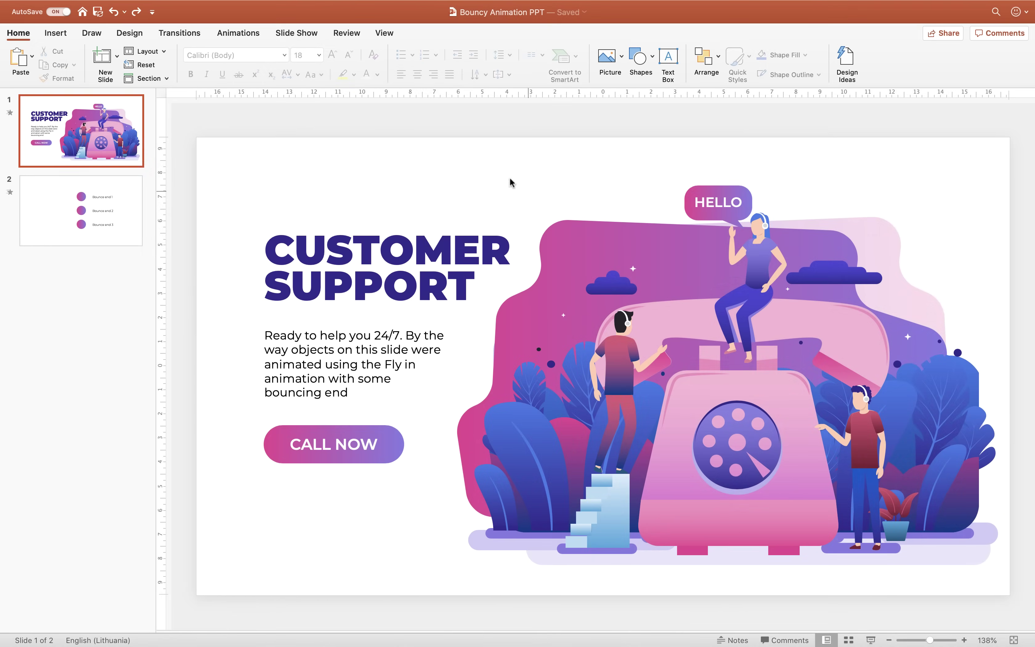
click(315, 113)
click(399, 240)
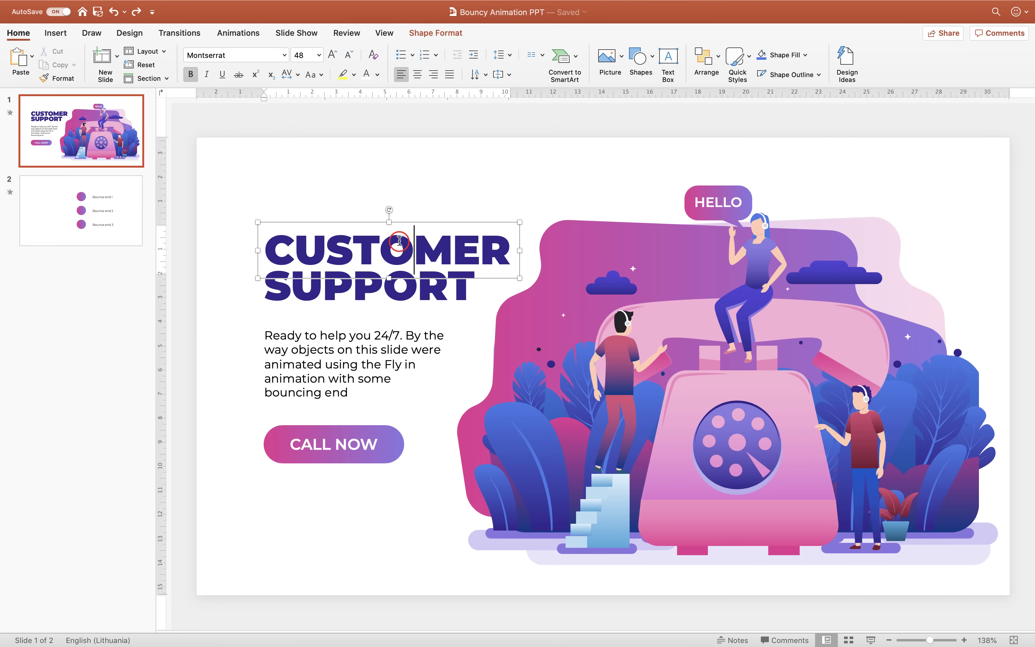
click(402, 295)
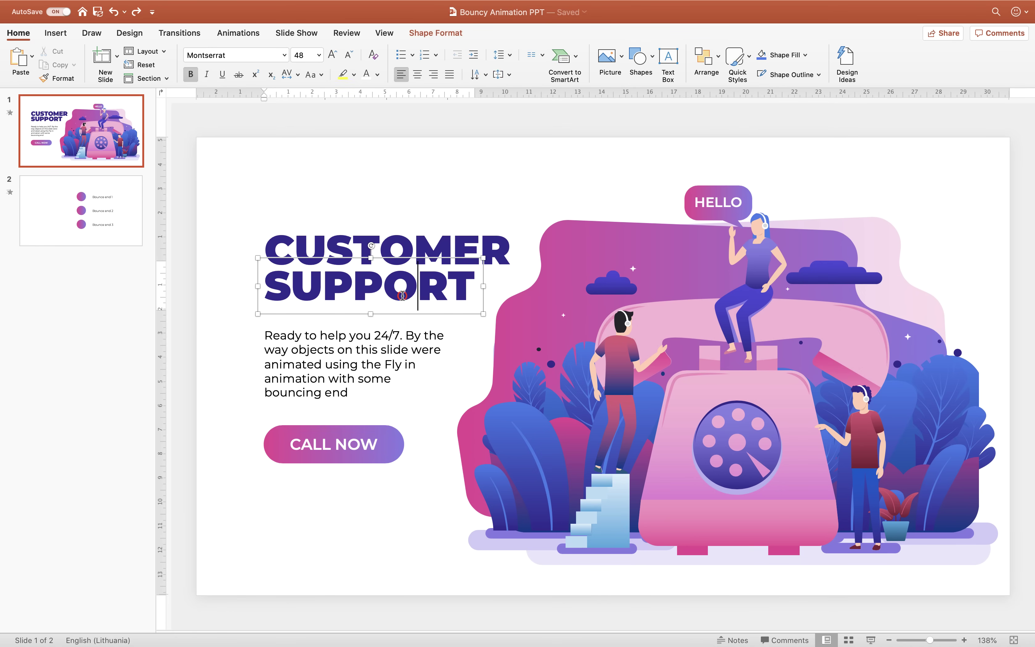
click(360, 347)
- Nudge the CALL NOW button slightly right, then move it back left
drag(382, 429, 394, 430)
click(296, 426)
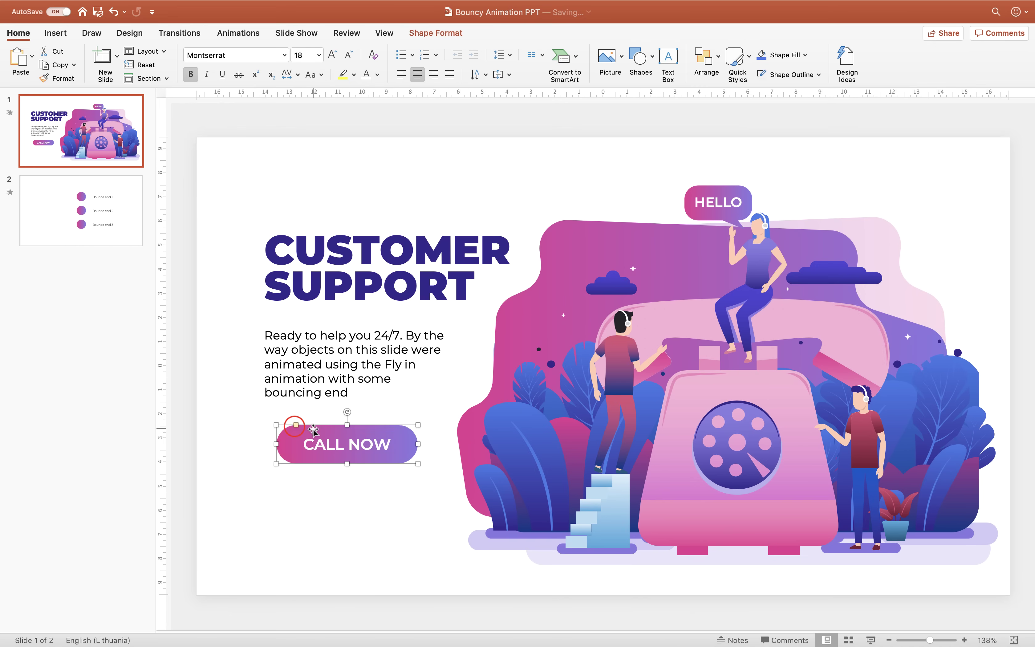
click(296, 425)
click(295, 425)
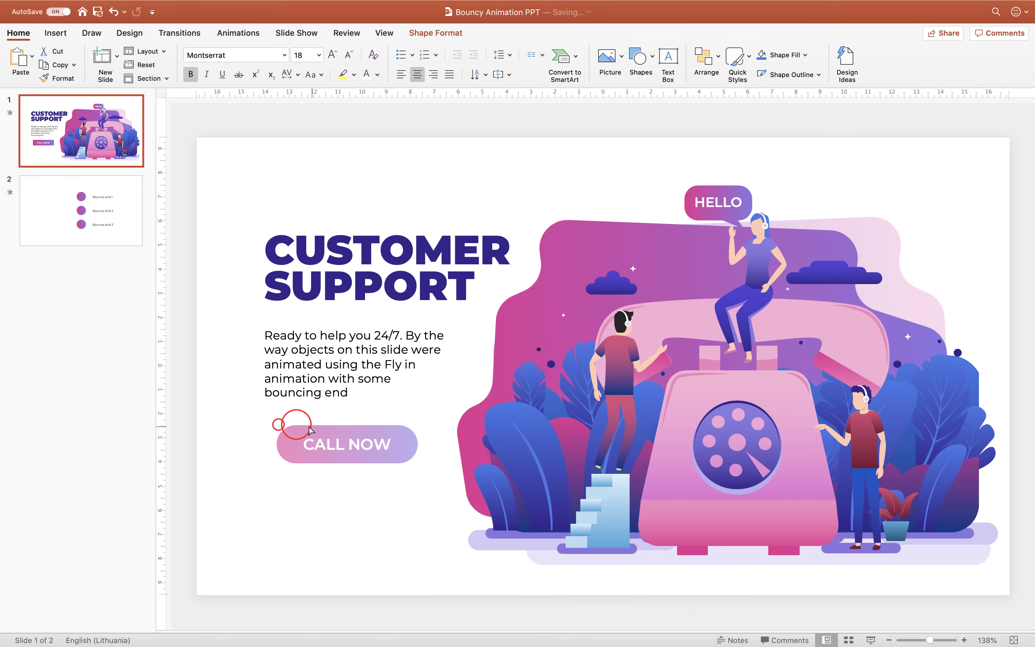
drag(303, 432, 288, 433)
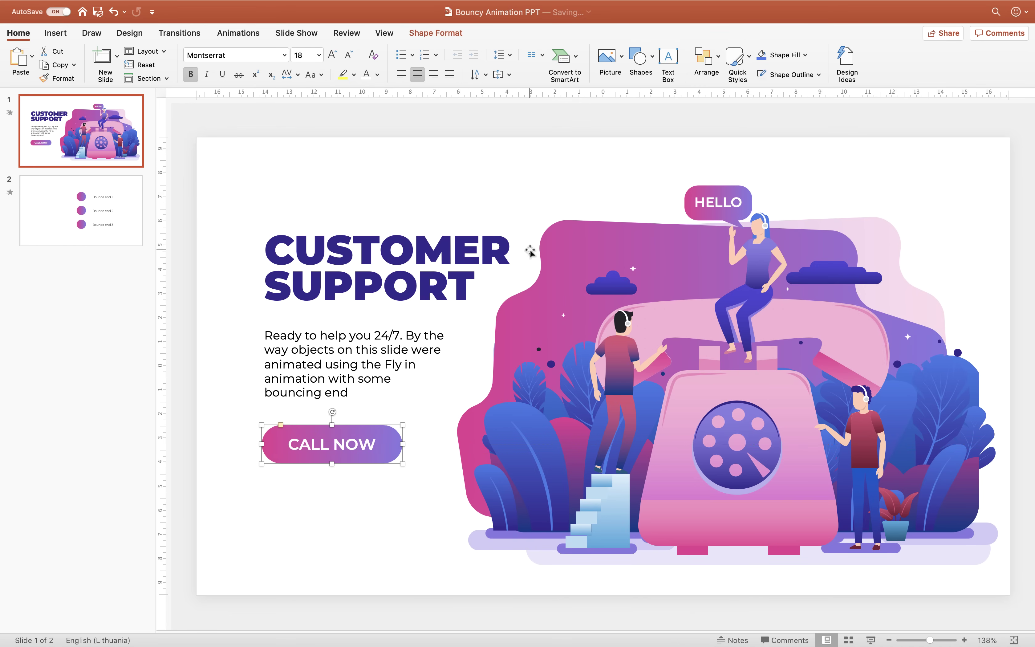
- Try moving the pink background blob up and left, then undo it
click(593, 186)
drag(606, 237, 554, 194)
key(super+z)
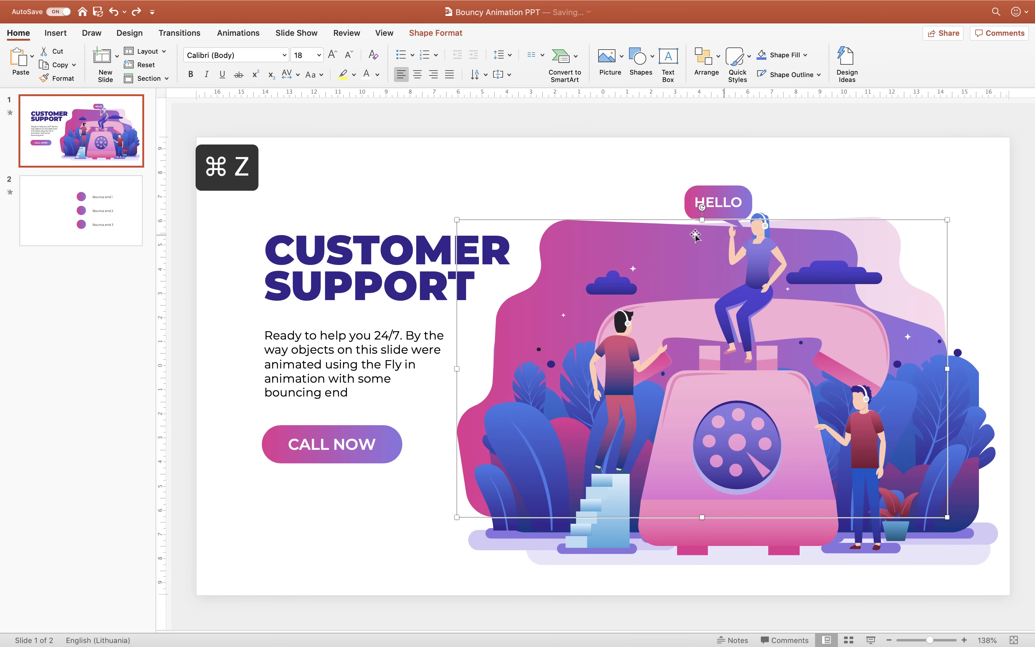
- Try moving the woman, both standing men and the potted plant upward, then undo the moves
click(757, 260)
drag(756, 260, 735, 205)
drag(618, 370, 555, 198)
drag(864, 444, 926, 218)
drag(897, 524, 834, 211)
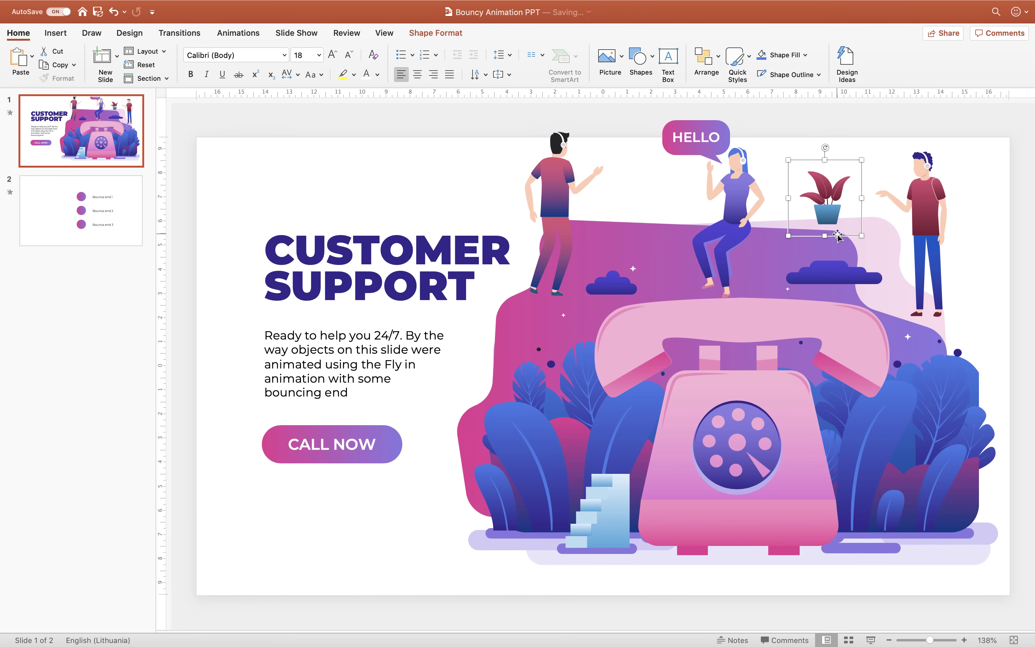
click(971, 189)
key(super+z)
key(super+z)
key(super+z)
key(super+z)
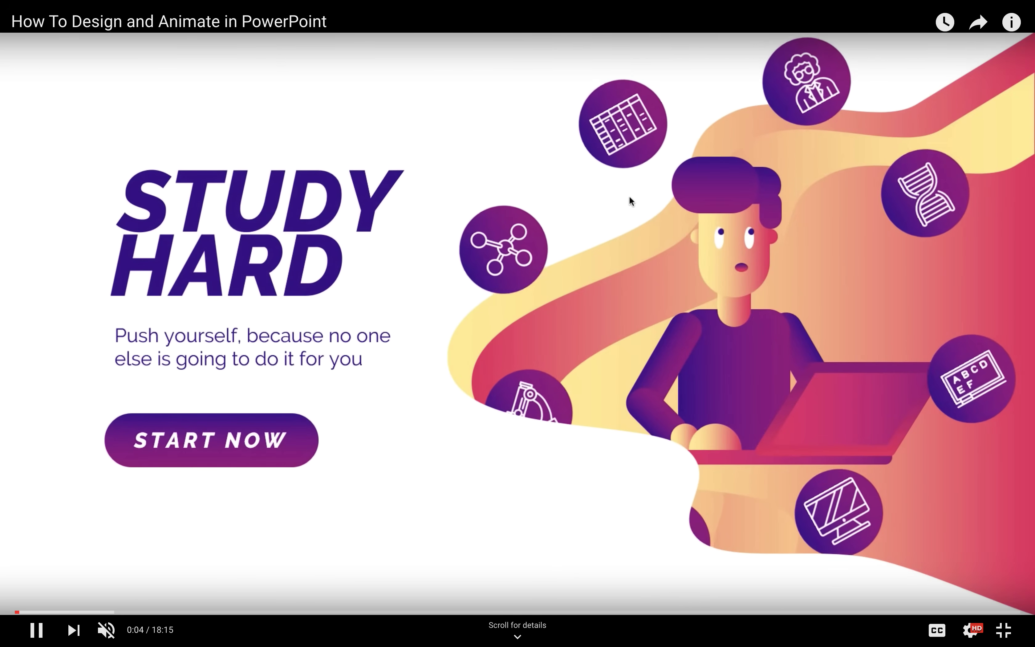
- Pause the design video, play the Vector Images tutorial to 26:46, then go to Freepik
click(602, 218)
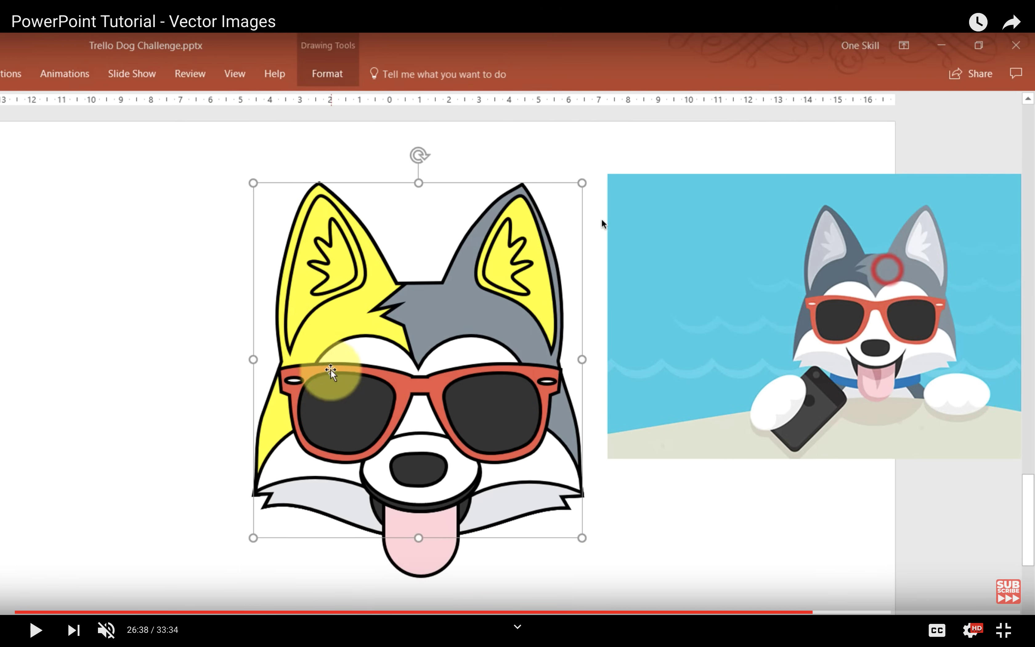
click(479, 248)
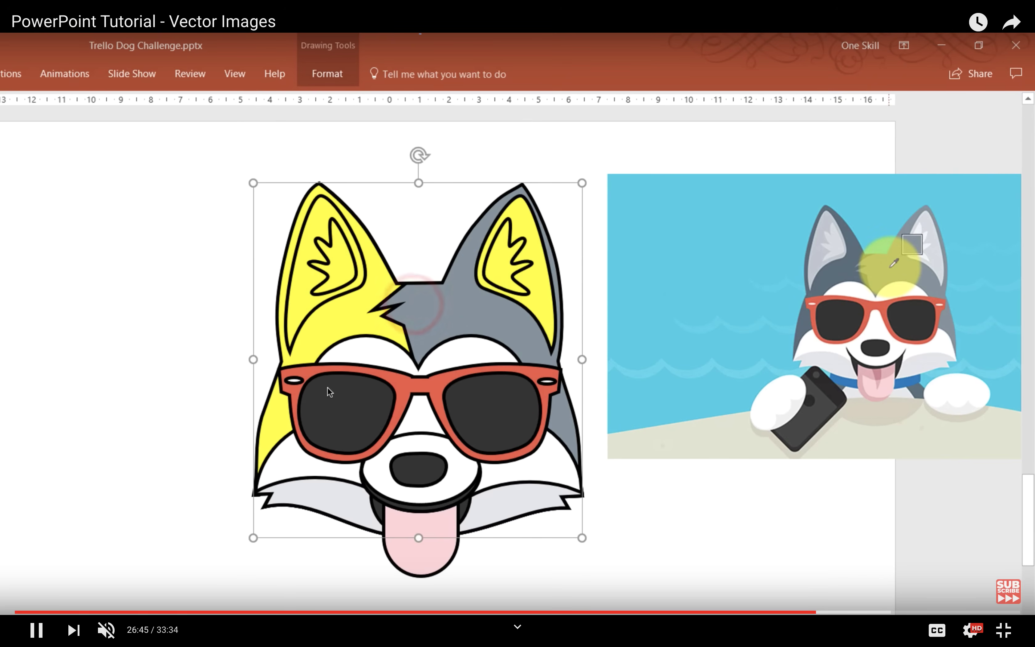
click(326, 377)
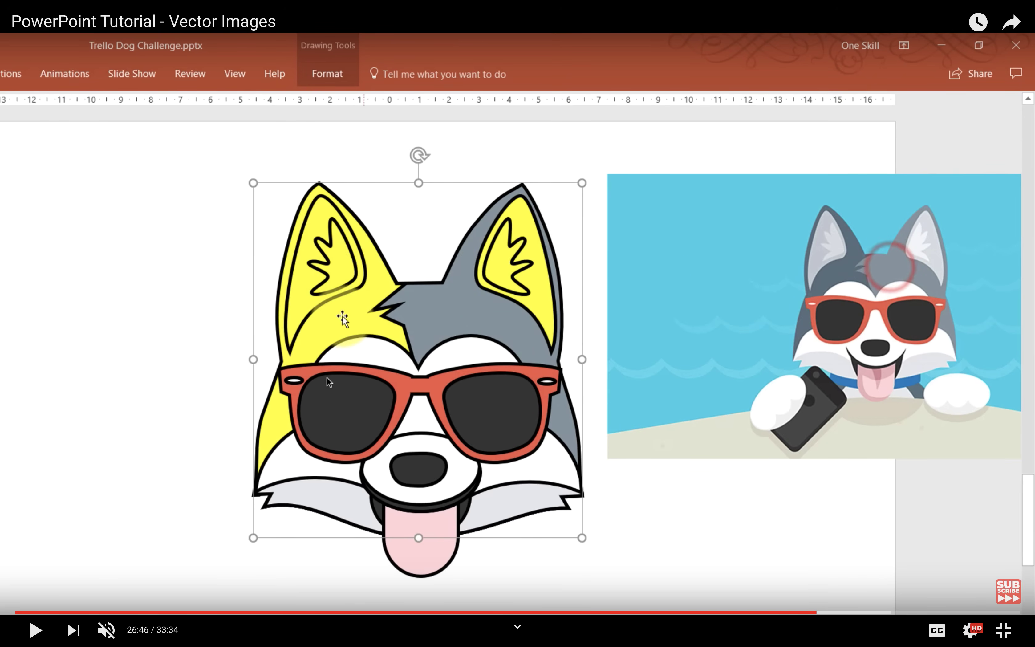
key(super+Tab)
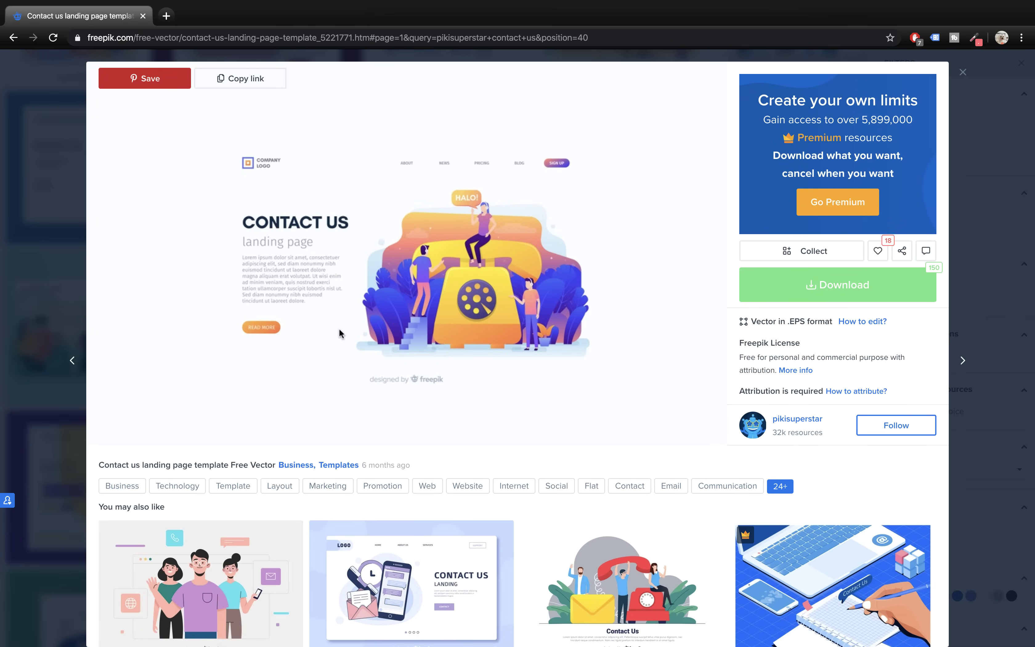
click(623, 43)
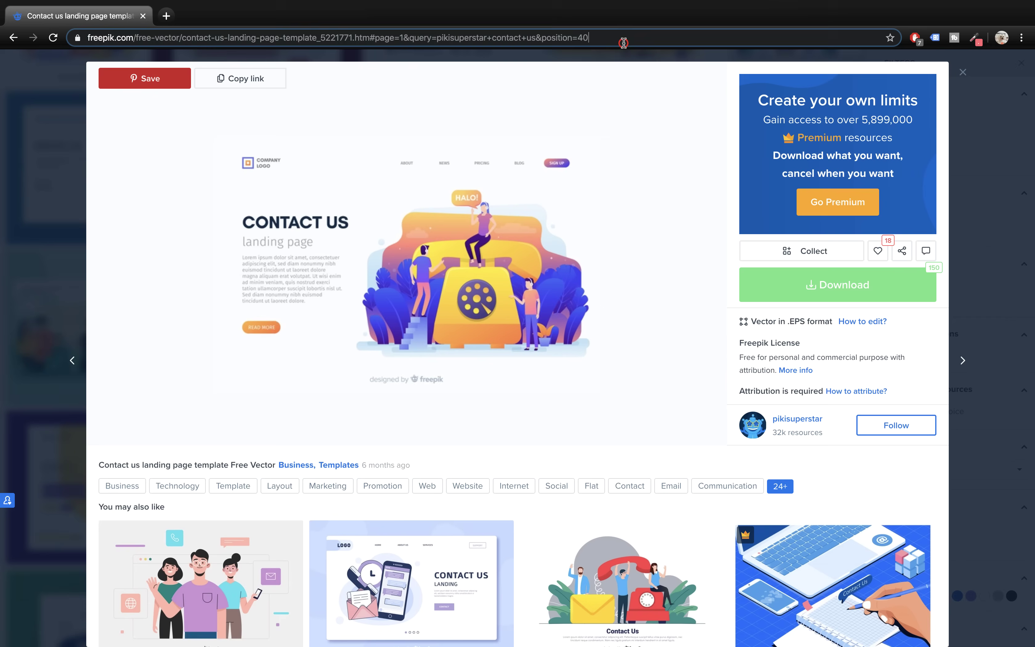
click(848, 341)
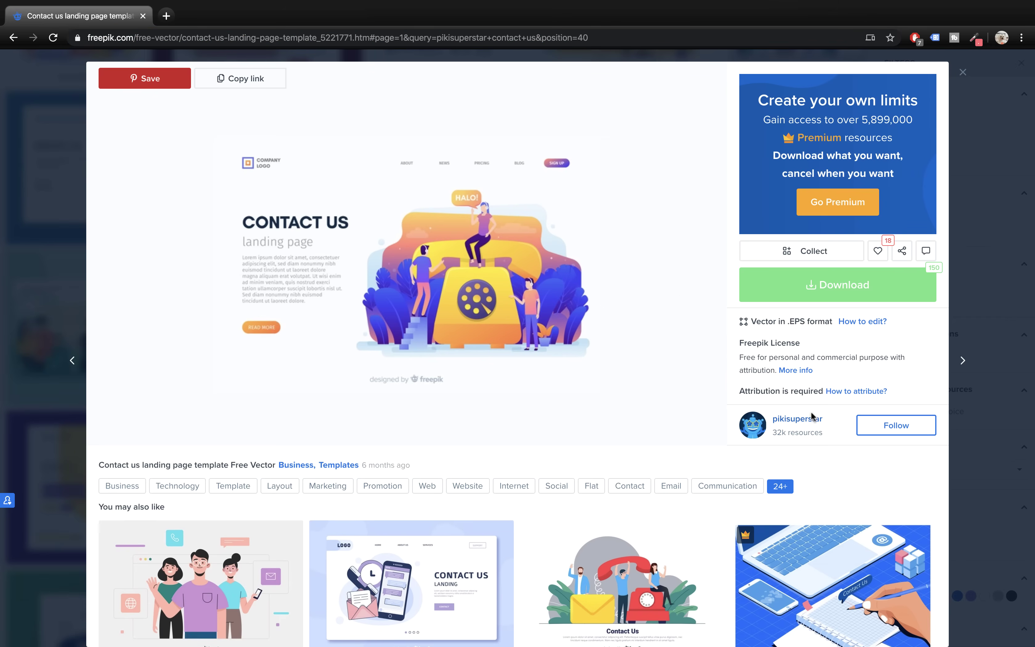
click(809, 288)
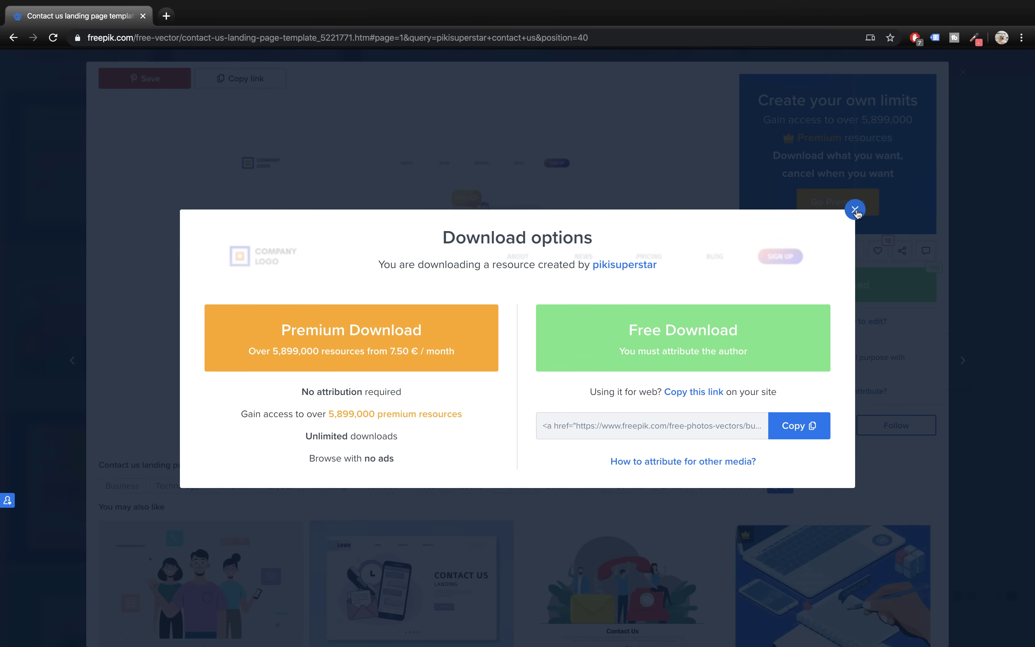
click(854, 209)
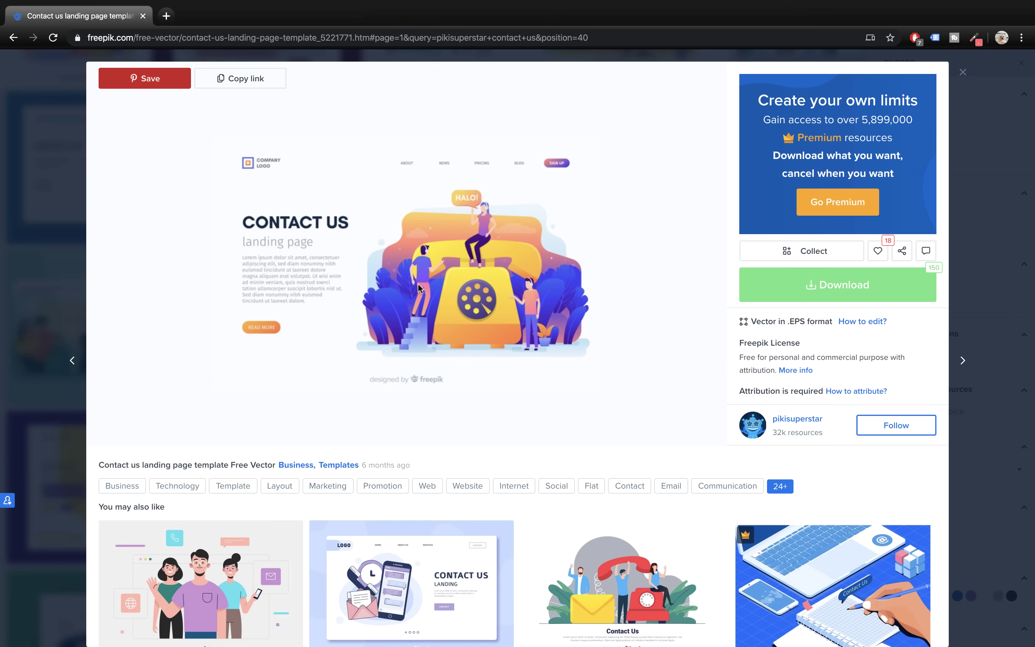
drag(756, 321, 828, 322)
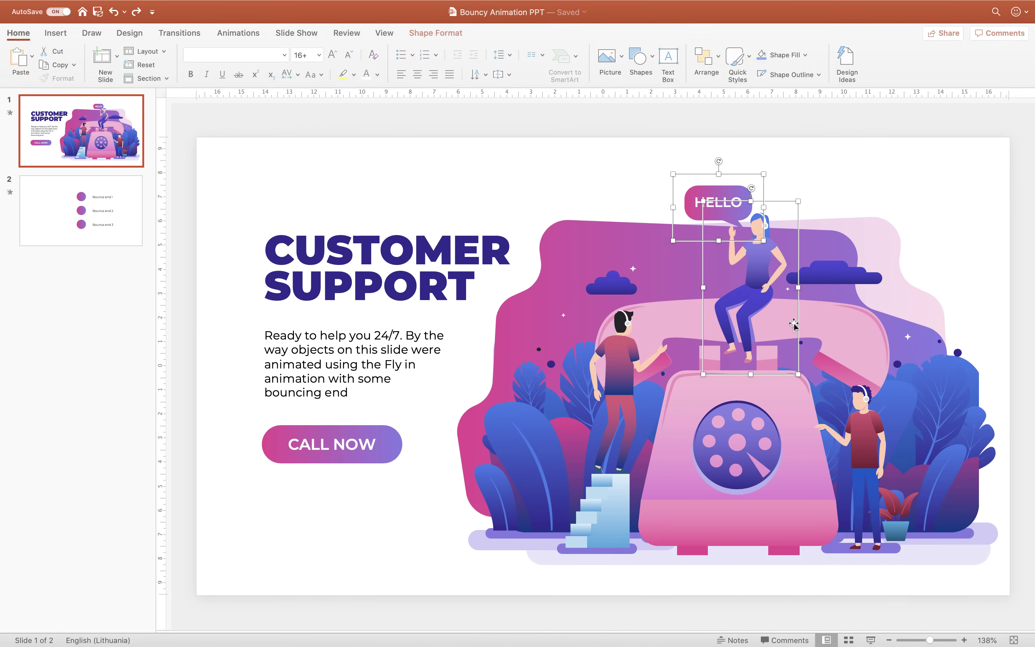
- Deselect the HELLO and woman shapes so the whole Customer Support slide is visible
click(212, 122)
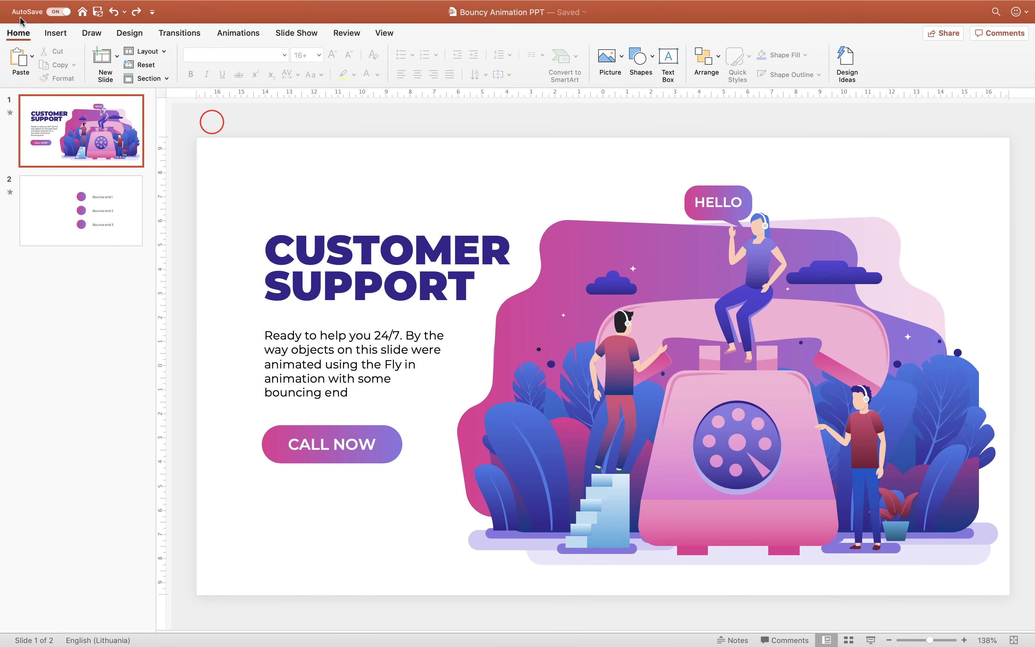
- Create a new presentation and switch its slide to the Blank layout
mouse_move(66, 3)
click(101, 6)
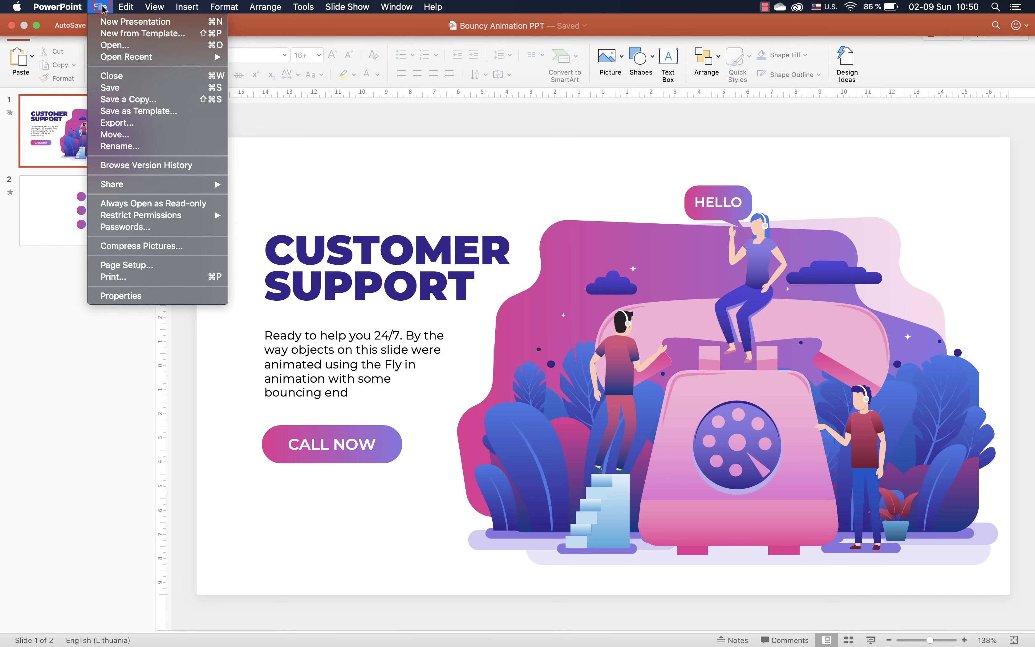
click(112, 19)
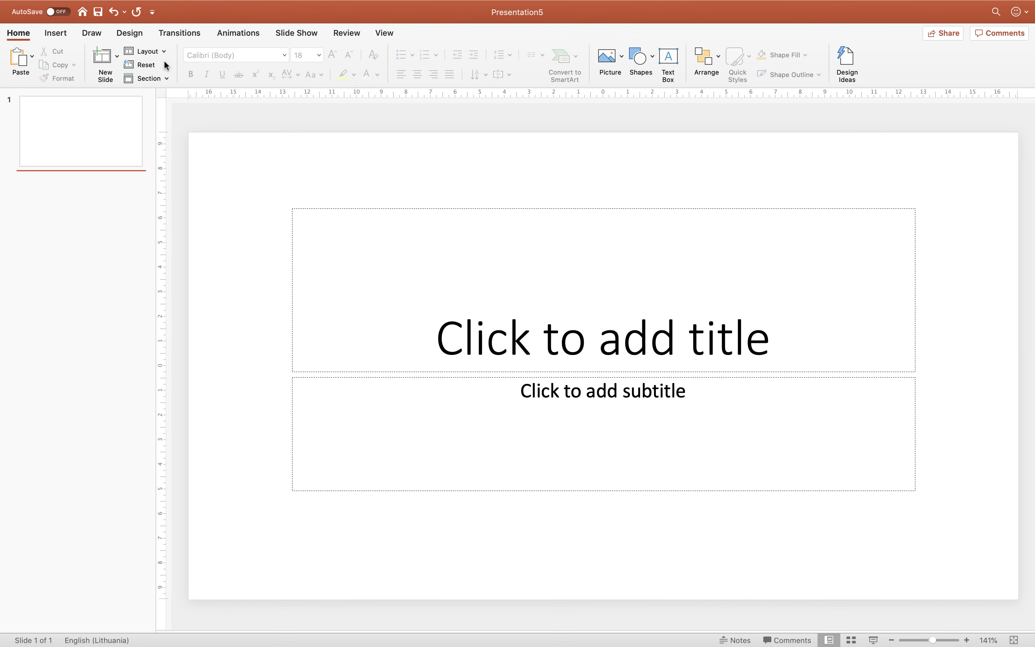
click(161, 52)
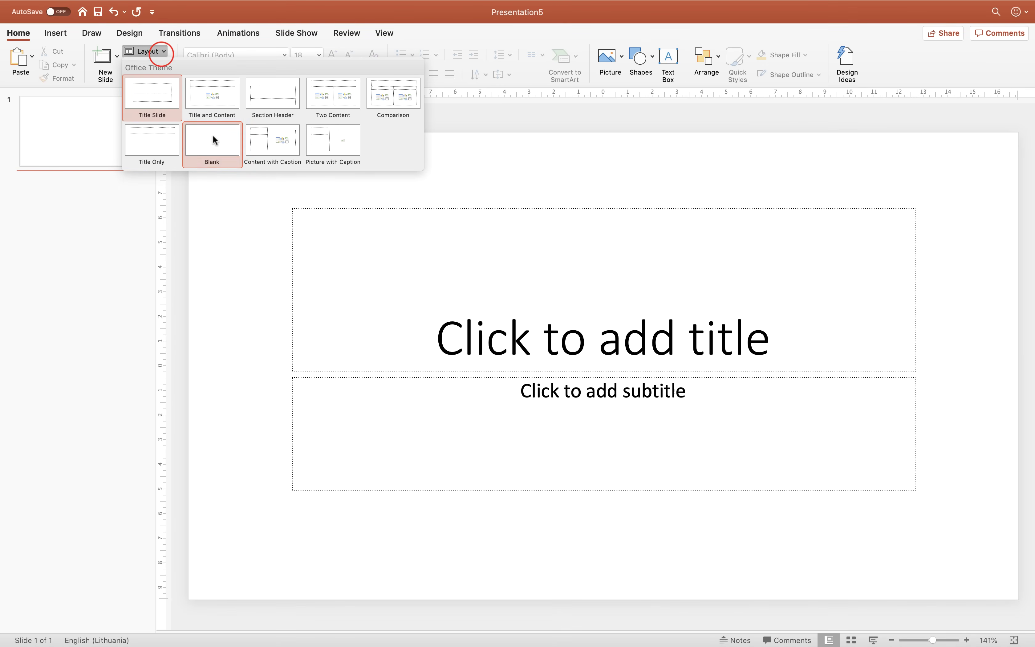
click(217, 142)
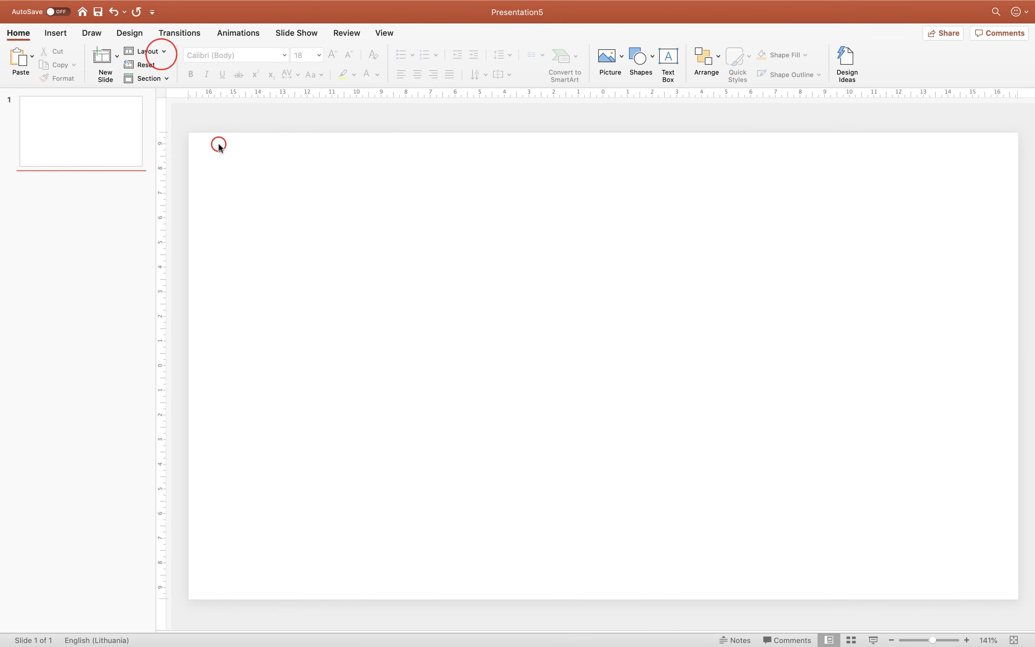
- Insert the Asset 1.svg picture from file onto the slide
click(57, 33)
click(120, 61)
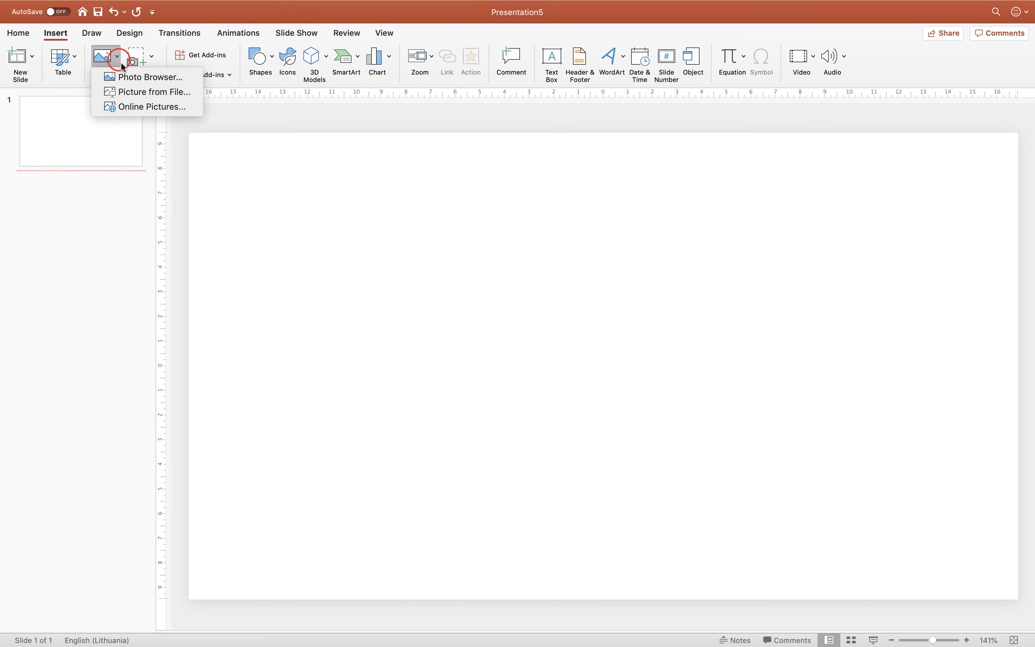
click(145, 92)
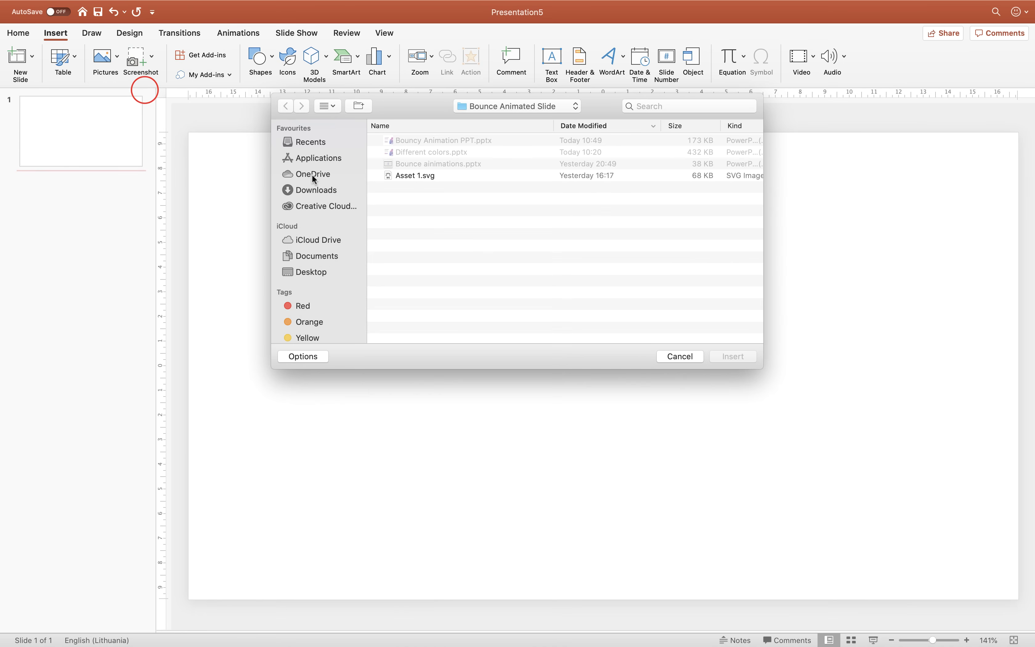
click(405, 175)
click(735, 357)
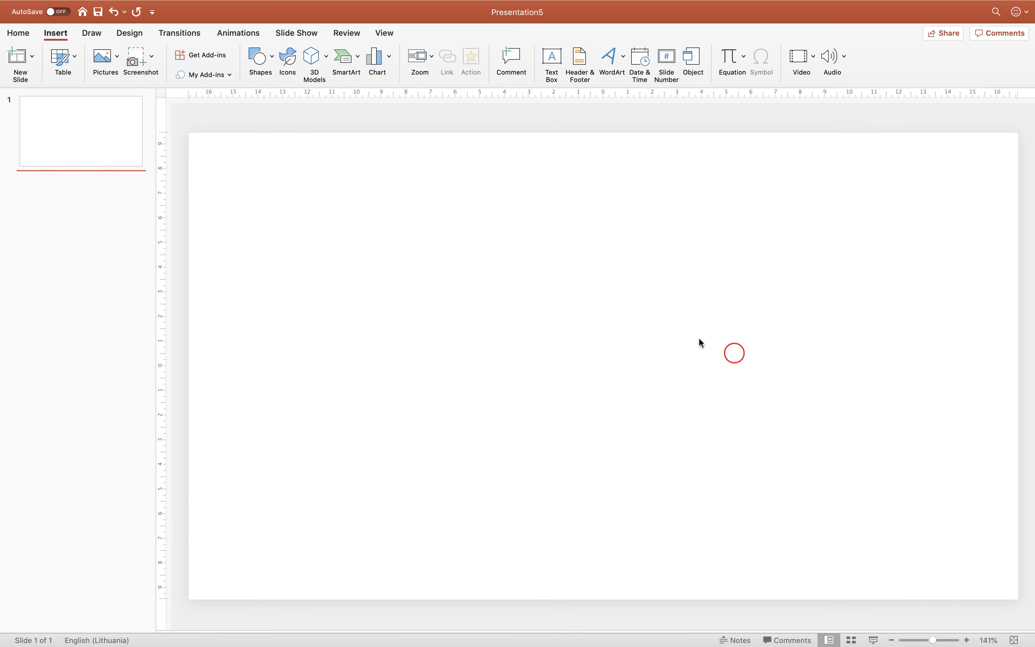
- Resize the SVG to about 19,55 × 14,02 cm, convert it to shapes, then enlarge and centre it
drag(749, 259, 635, 336)
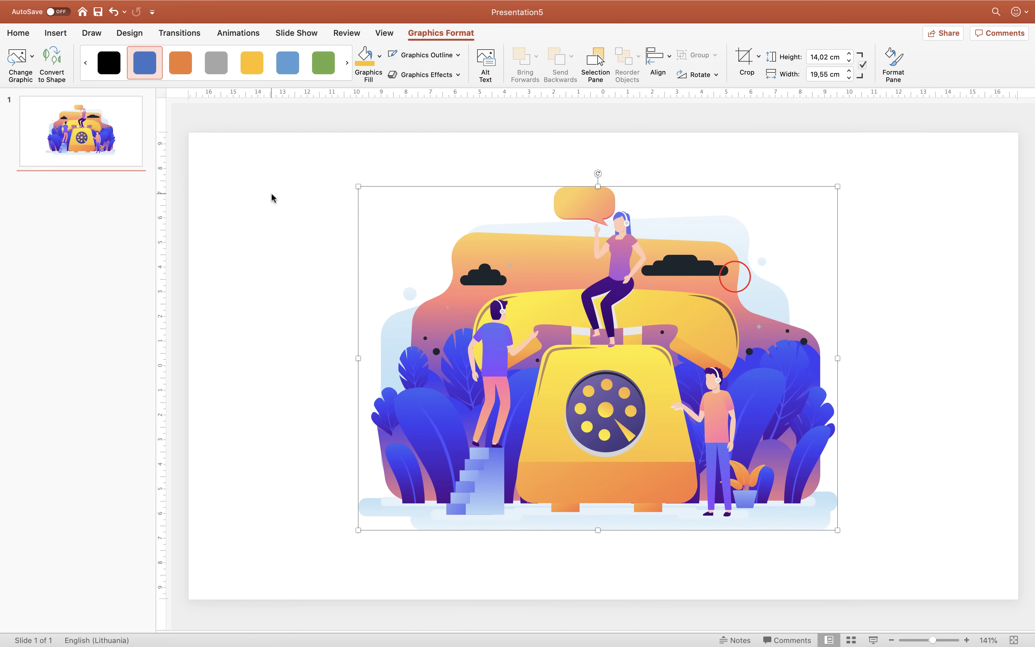
click(53, 63)
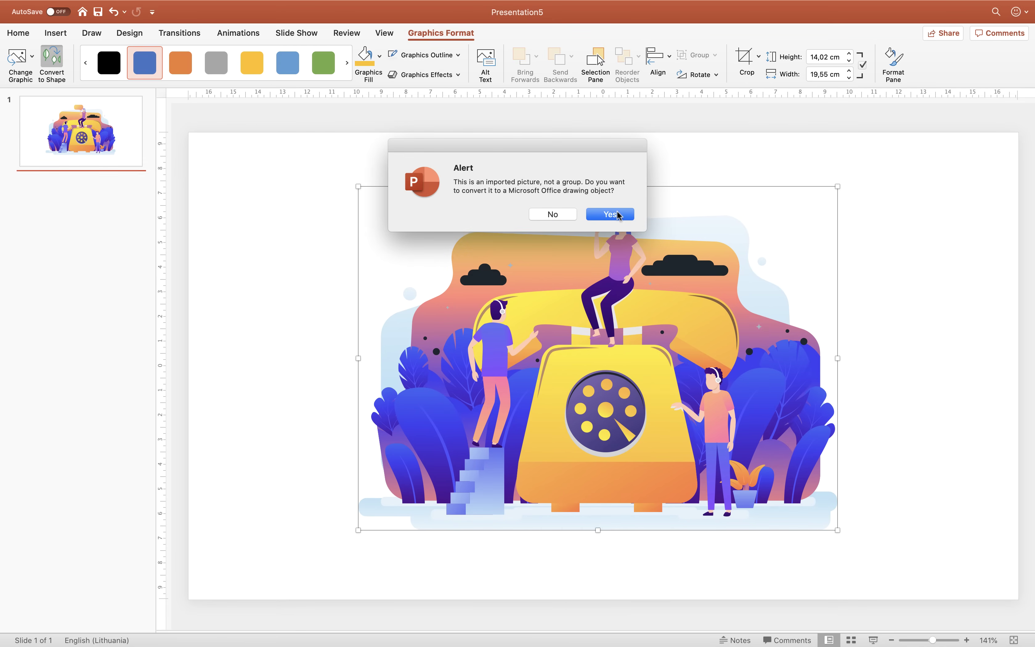
click(618, 213)
drag(852, 175, 934, 110)
drag(721, 256, 680, 289)
- Ungroup the telephone illustration into separate shapes
right_click(543, 246)
mouse_move(599, 292)
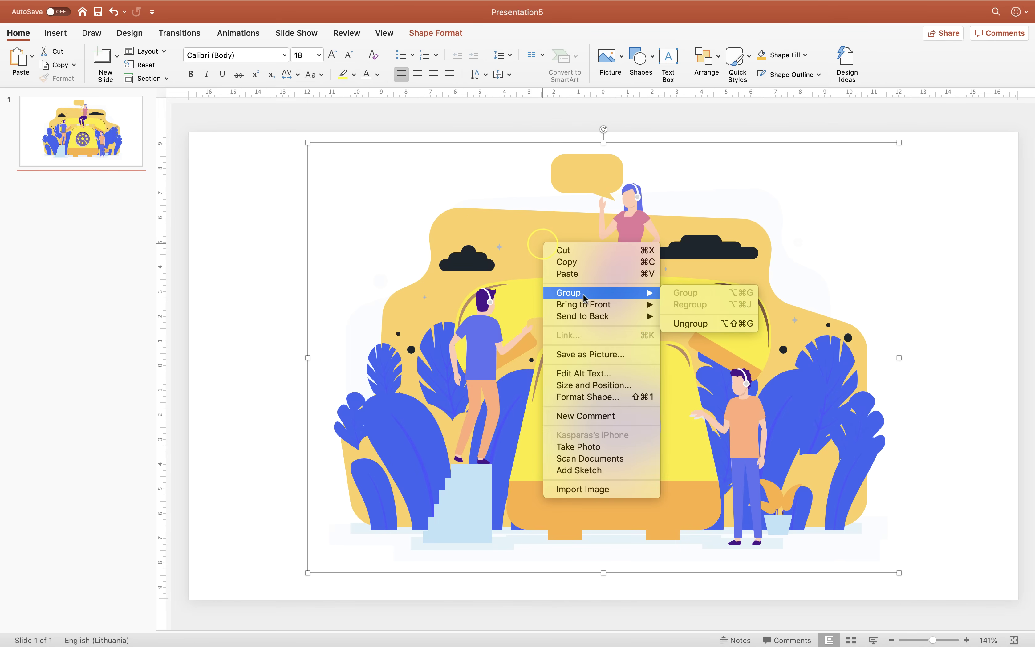
click(690, 323)
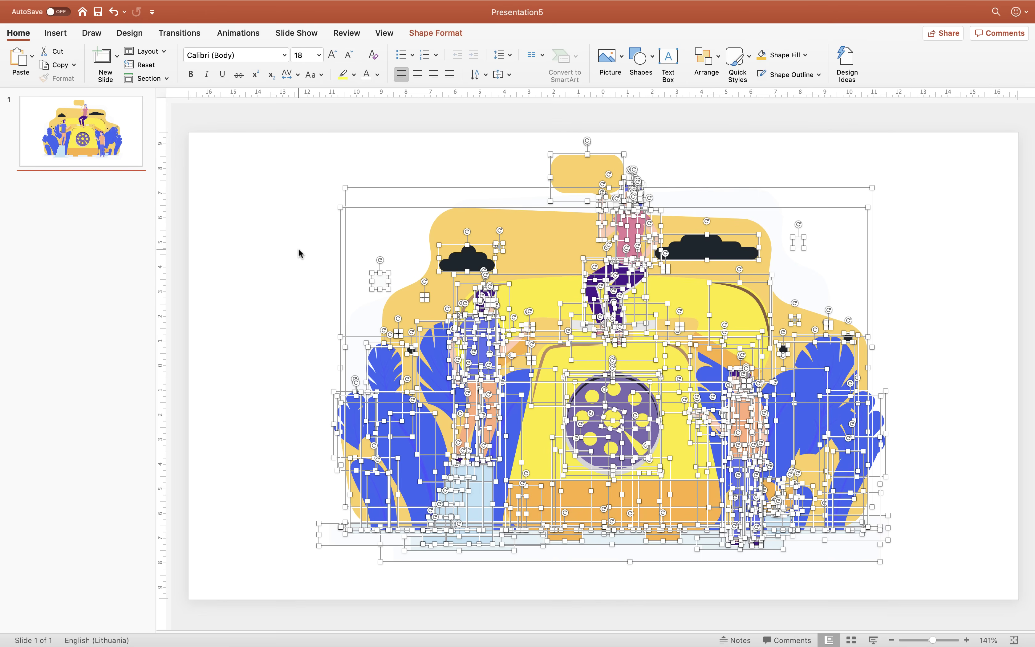
click(298, 249)
- Test-drag the leaf, stem, yellow handset and orange shirt, then undo every move
drag(401, 448, 290, 353)
drag(421, 451, 272, 431)
drag(664, 302, 898, 175)
drag(747, 425, 939, 345)
key(super+z)
key(super+z)
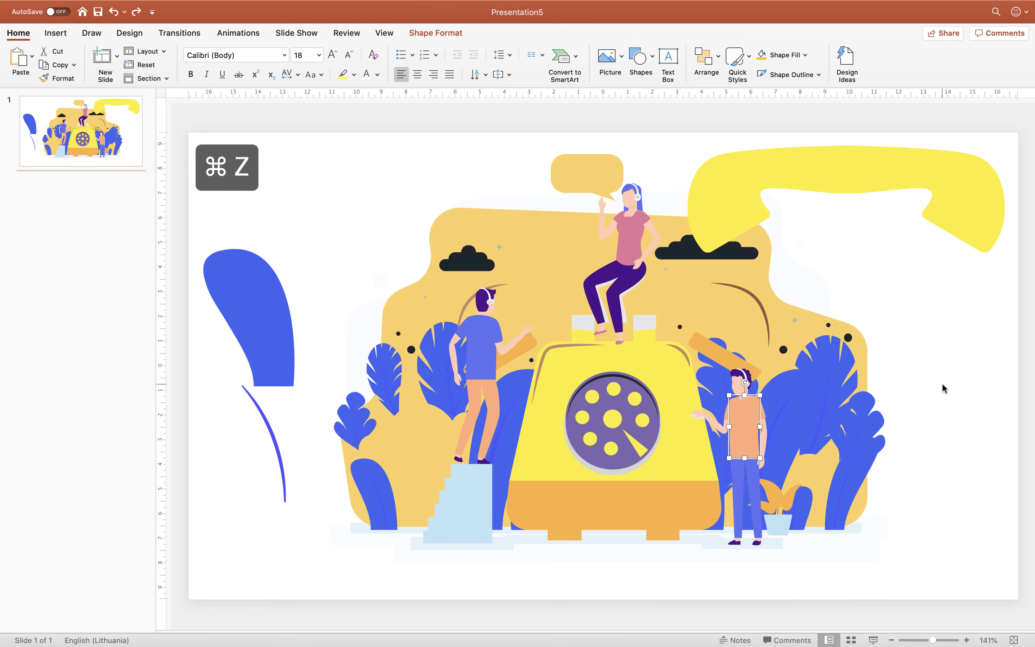
key(super+z)
key(super+z)
key(super+z)
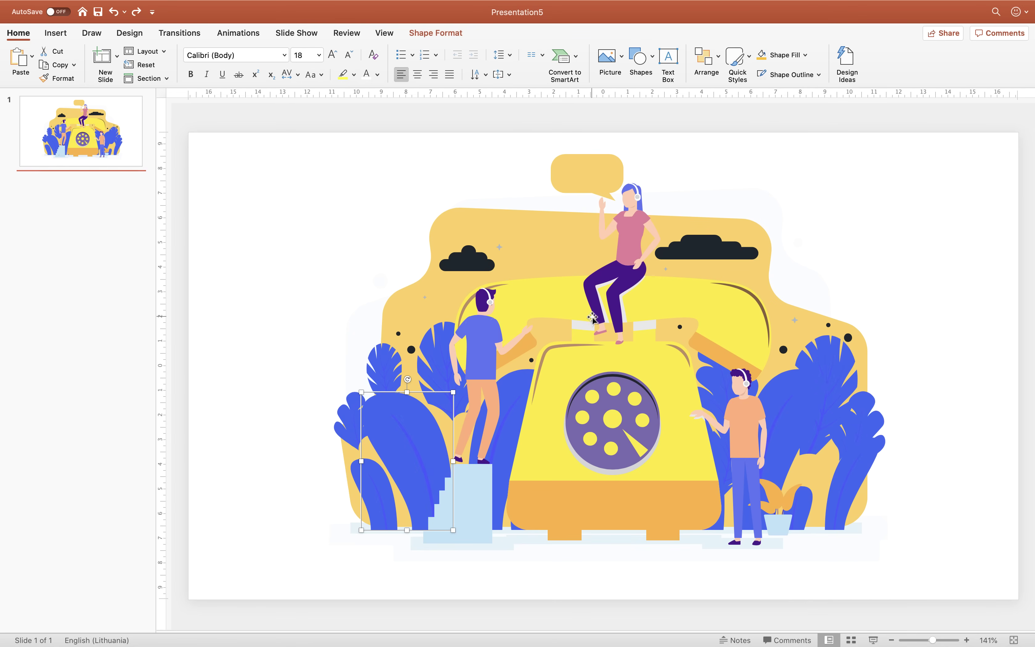
click(401, 177)
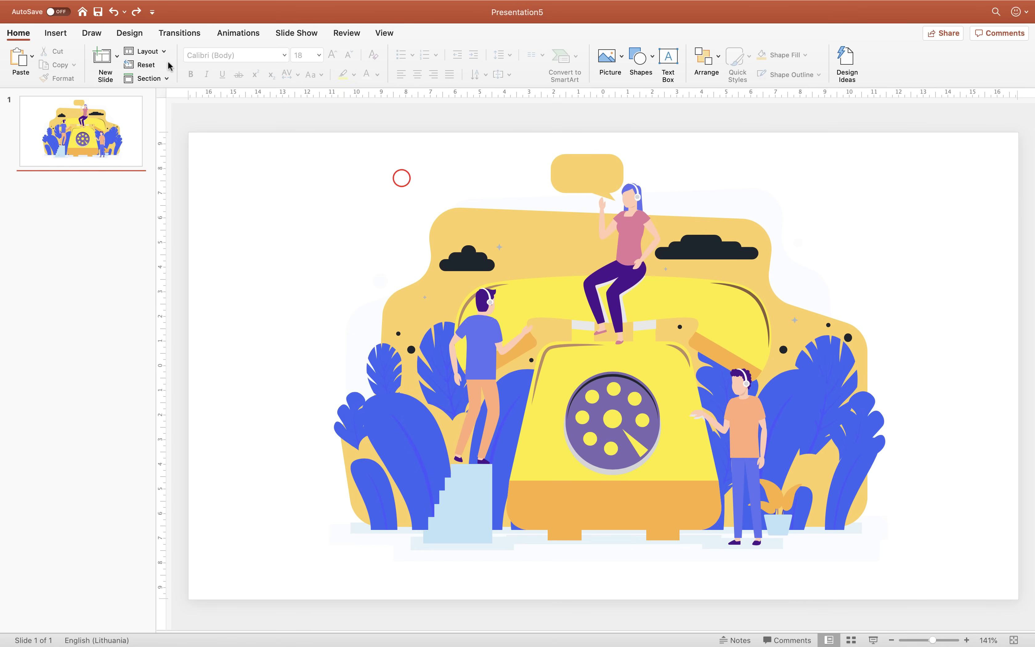
click(130, 33)
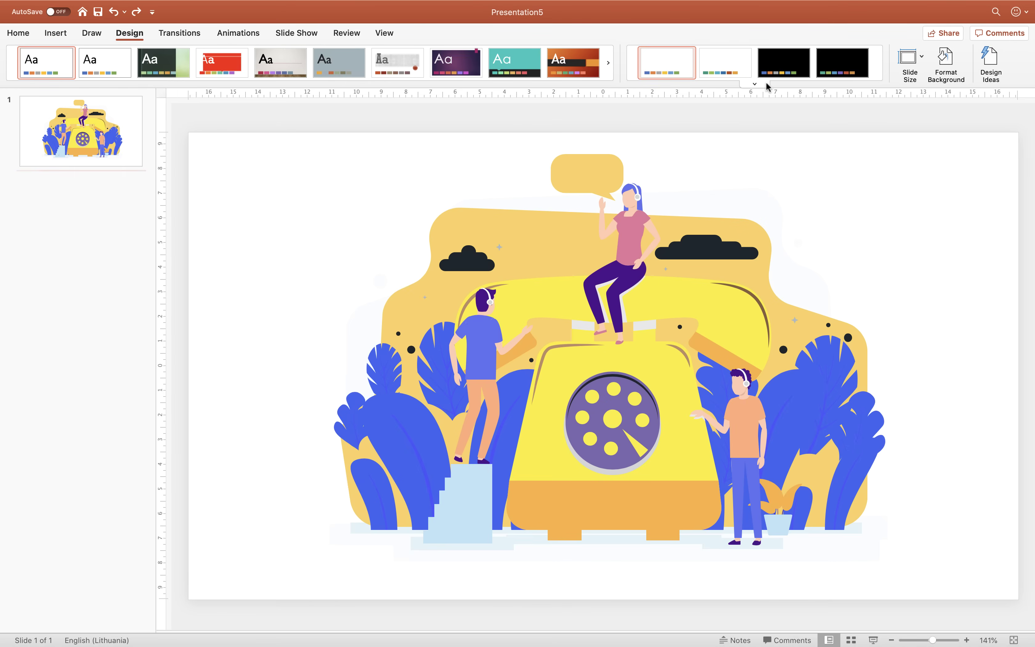
- Choose Red Violet from the Design tab's Variants colour schemes
click(756, 84)
mouse_move(770, 150)
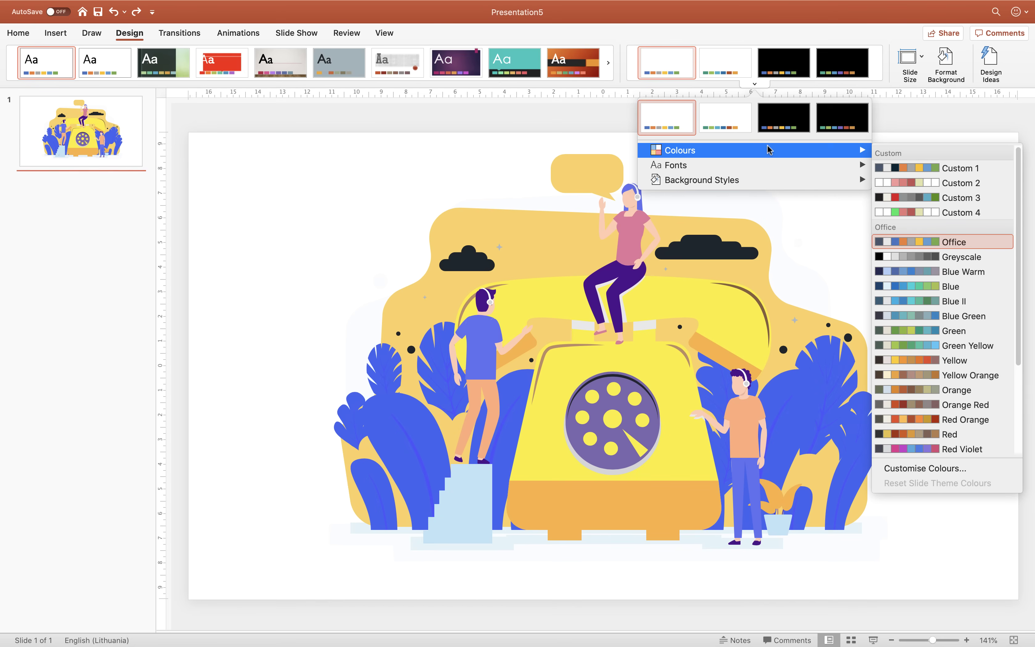
scroll(945, 375, down, 5)
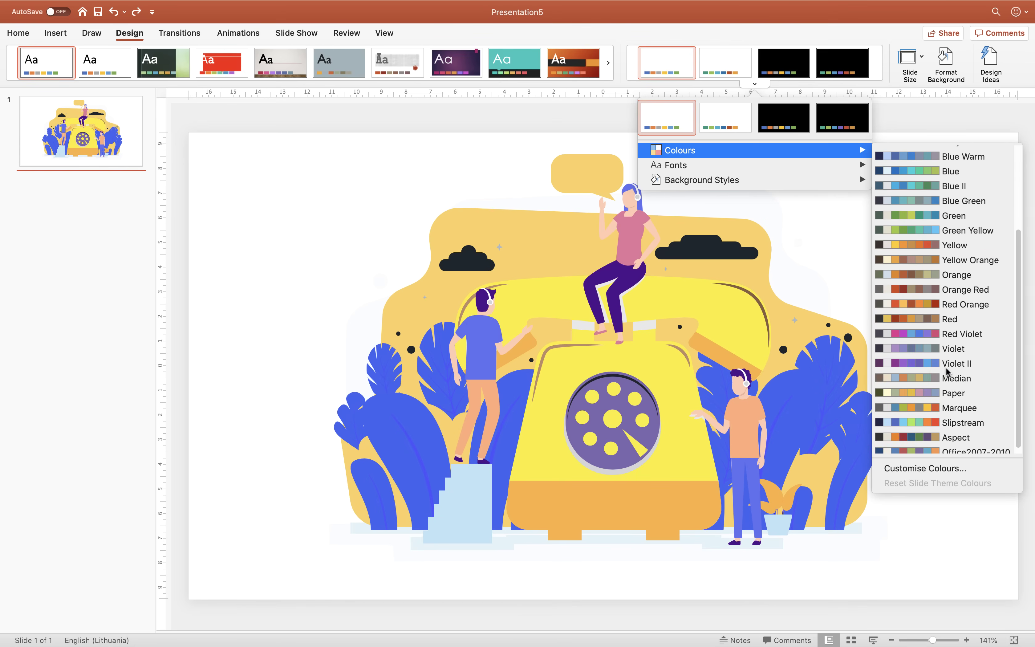
click(970, 335)
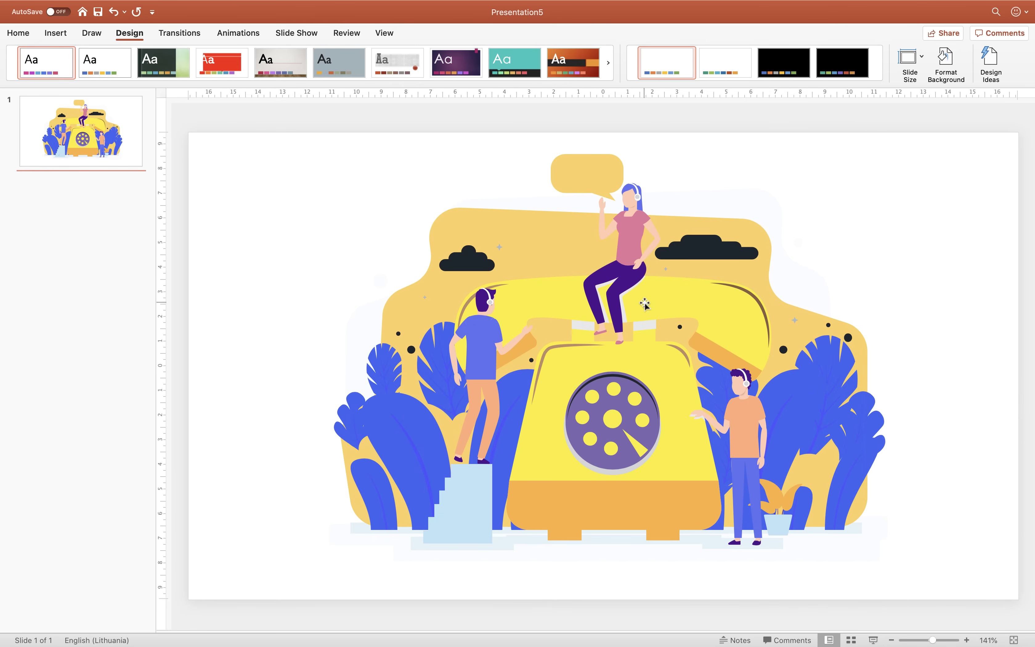
scroll(649, 301, up, 5)
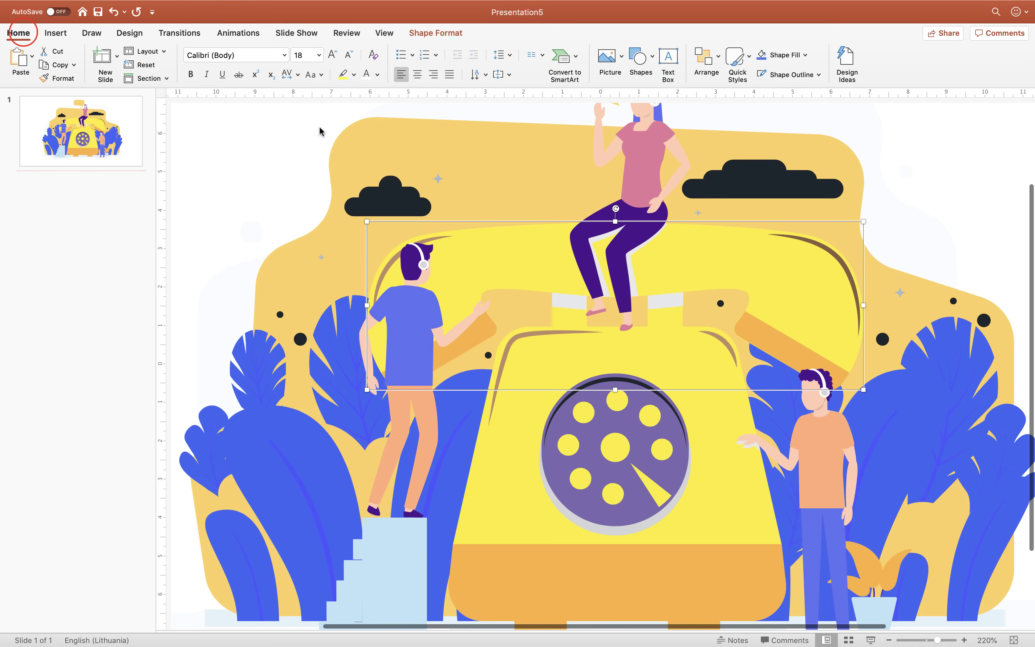
- Give the selected handset a pink Shape Fill
click(437, 33)
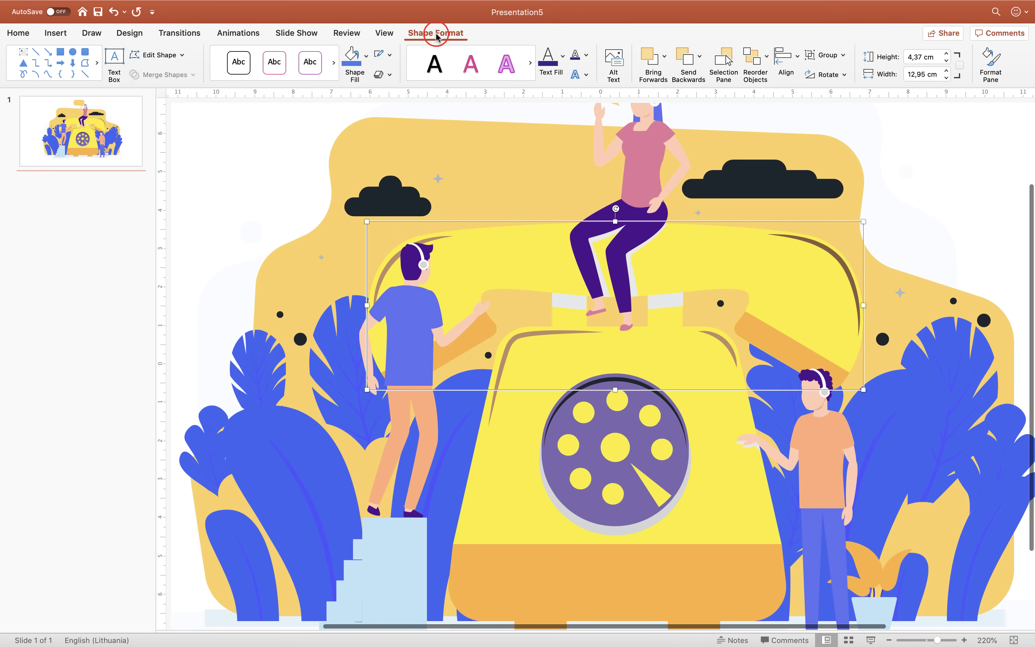
click(366, 56)
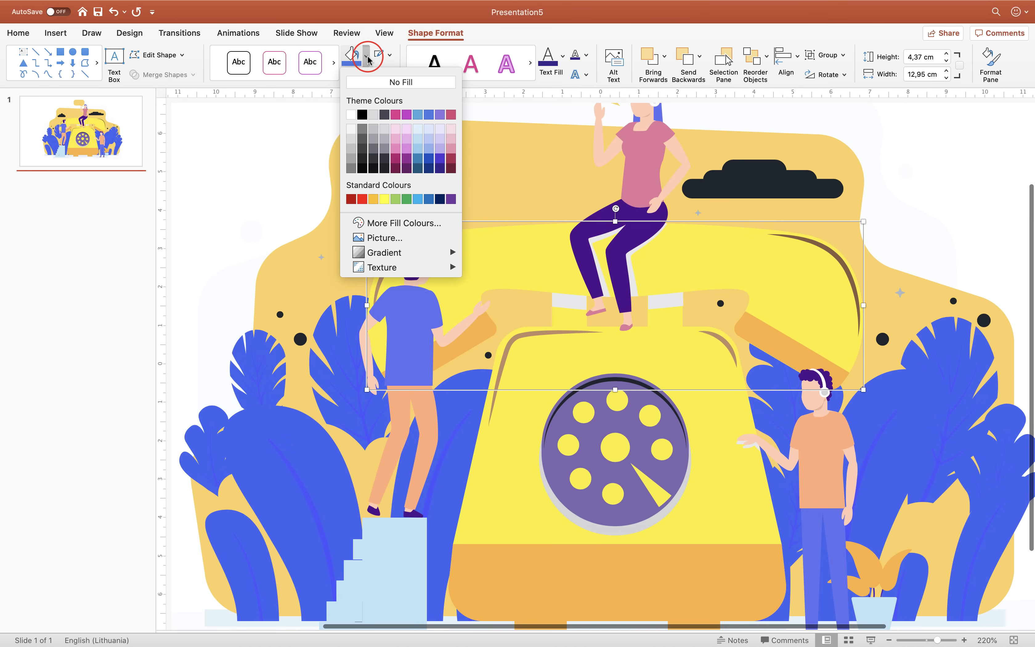
click(395, 140)
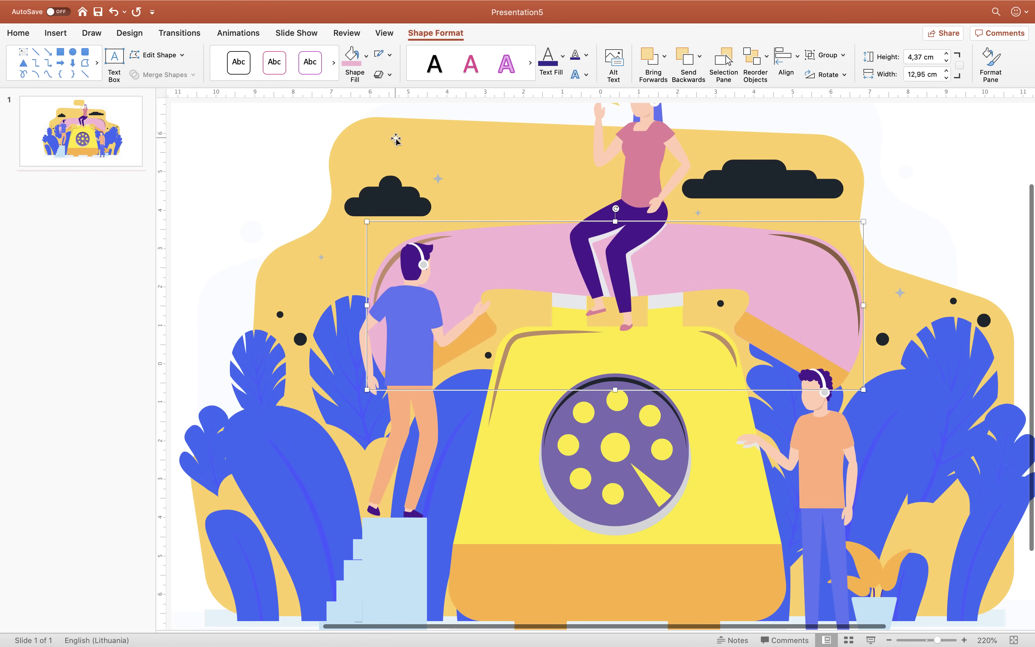
- Inspect the fill colours of the handset shapes in the finished example
scroll(396, 139, down, 5)
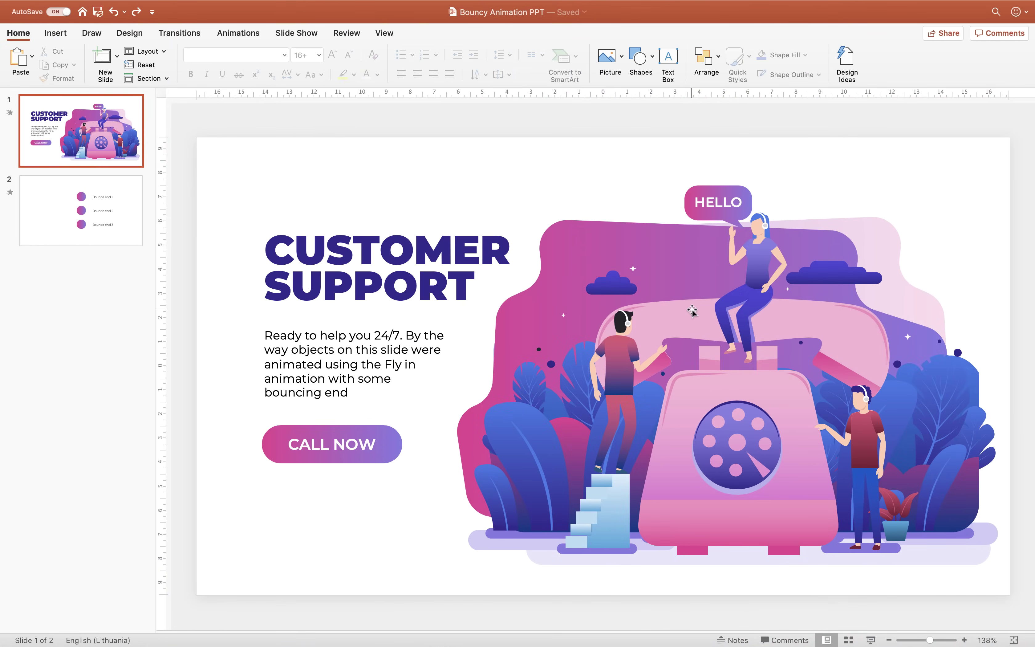
click(679, 319)
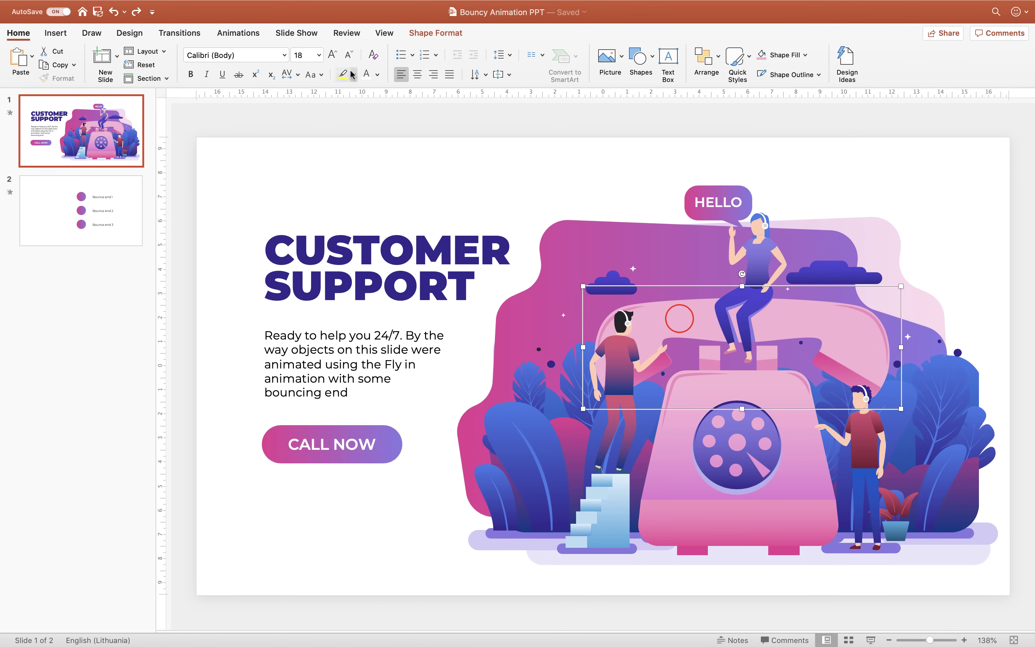
click(419, 34)
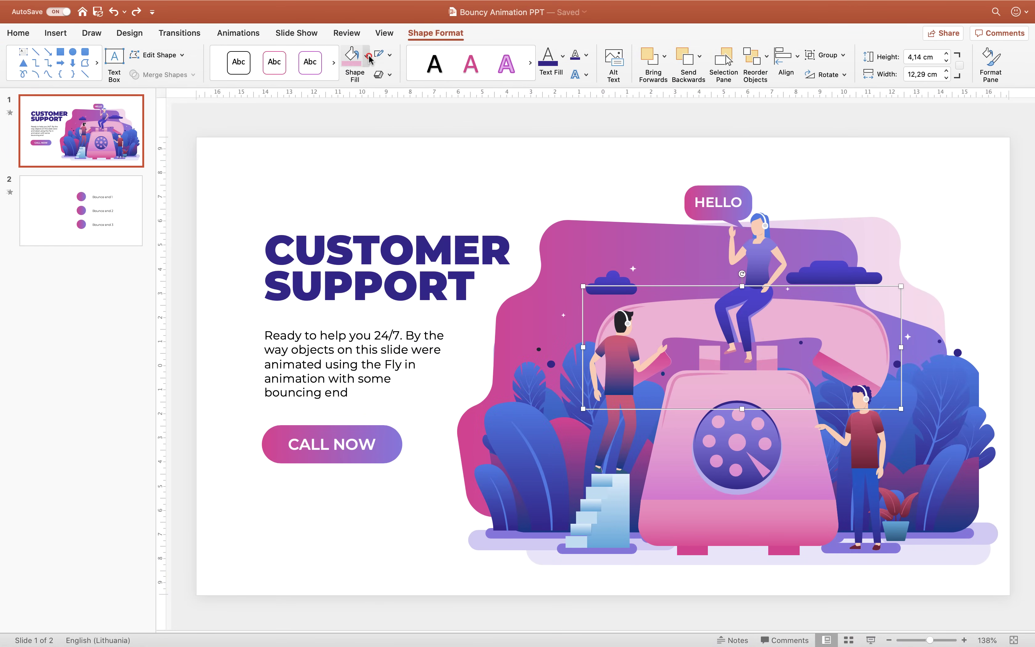
click(366, 56)
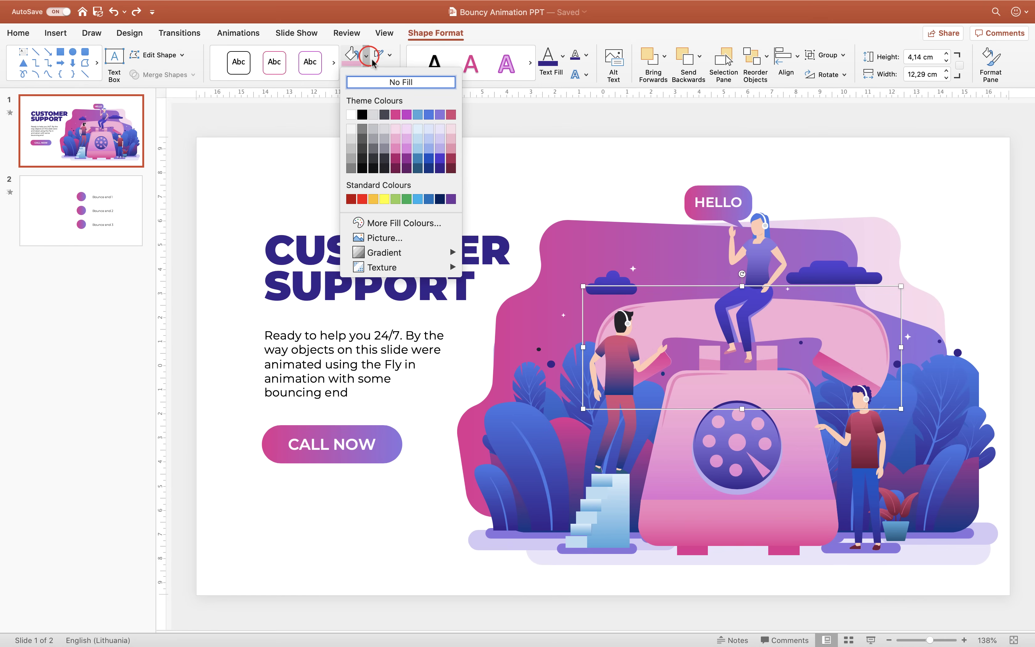
click(525, 139)
click(684, 312)
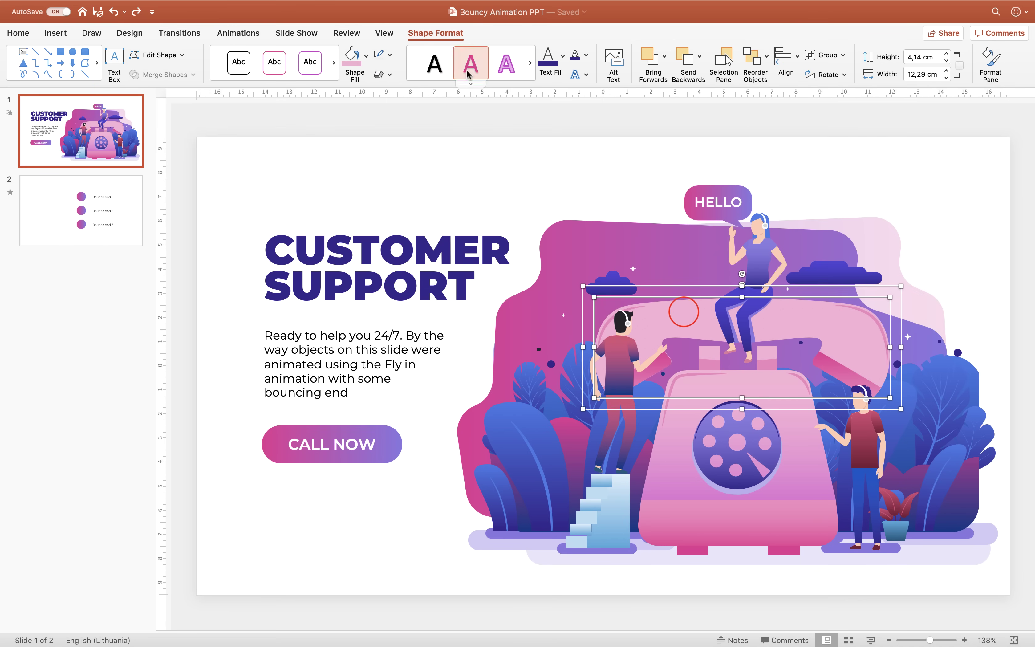
click(366, 57)
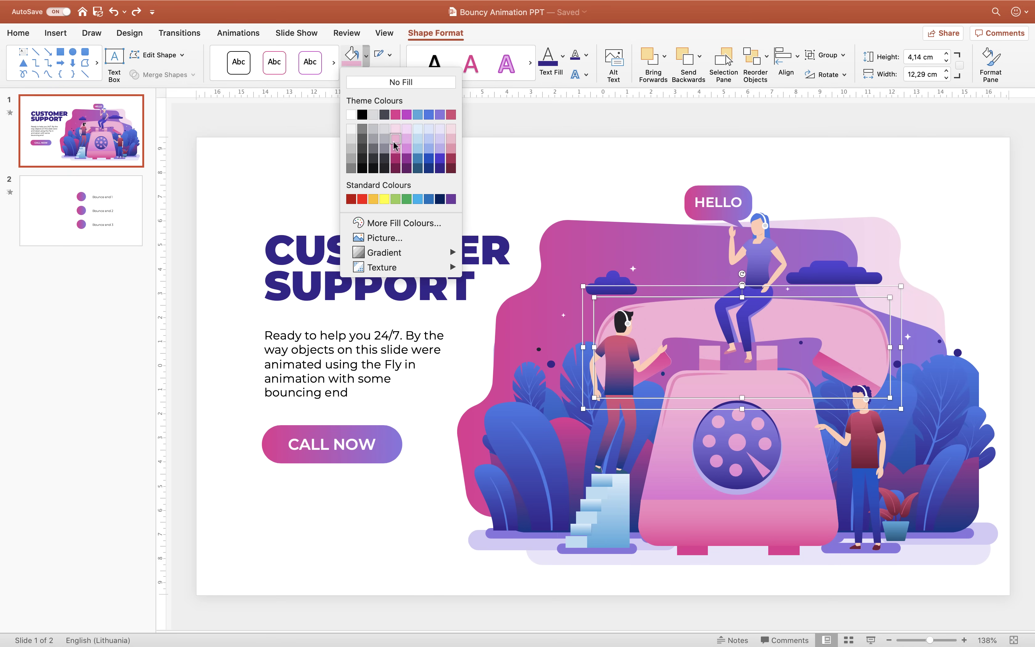
click(521, 158)
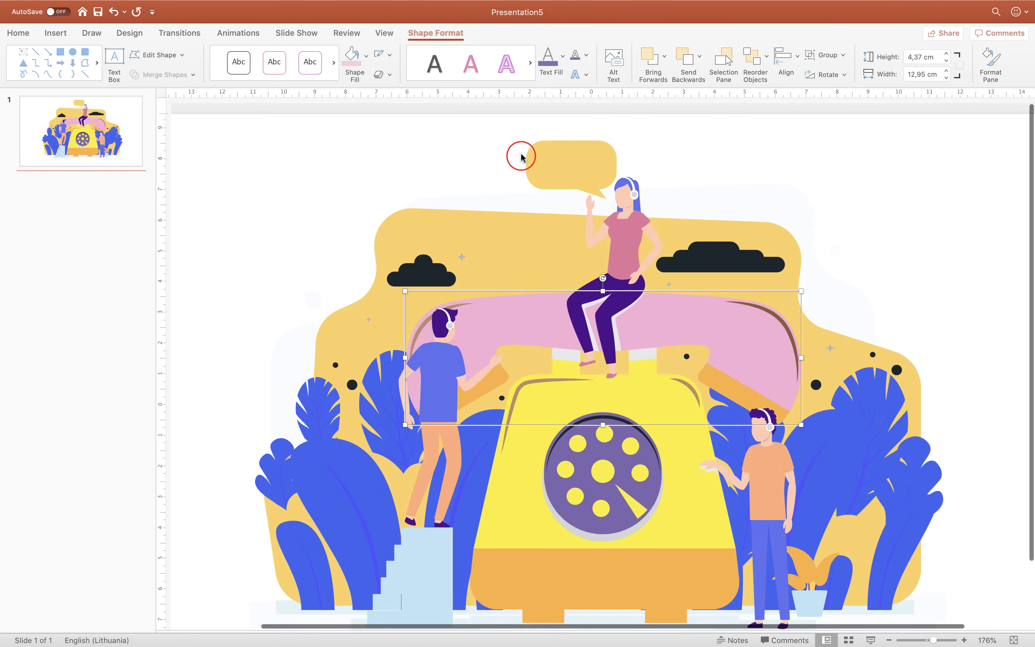
- Select both brown arcs on the handset and fill them pink
click(367, 56)
click(274, 150)
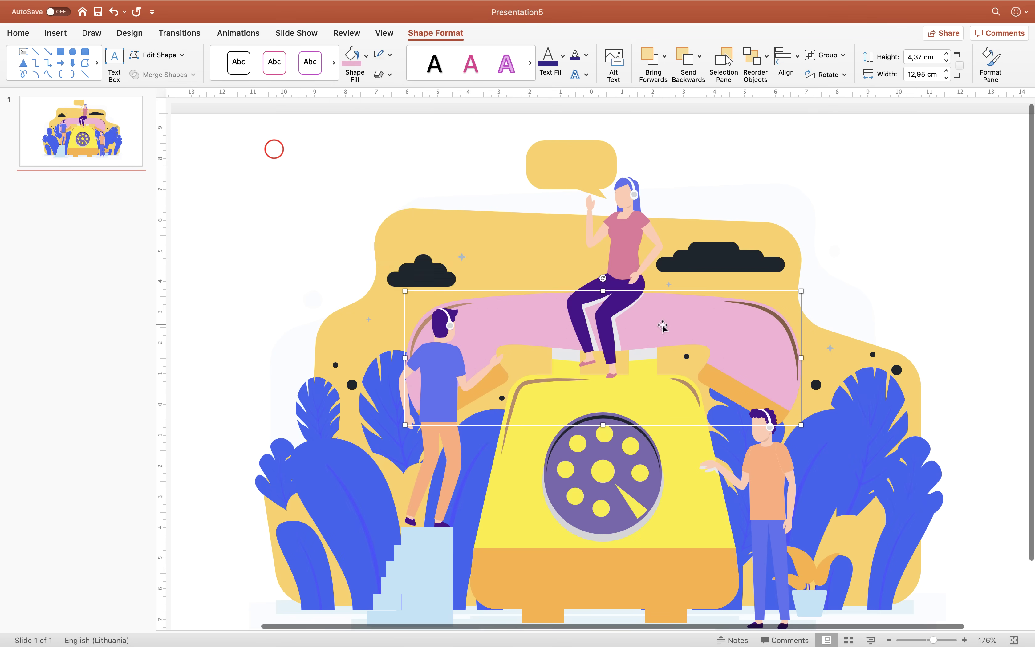
click(769, 313)
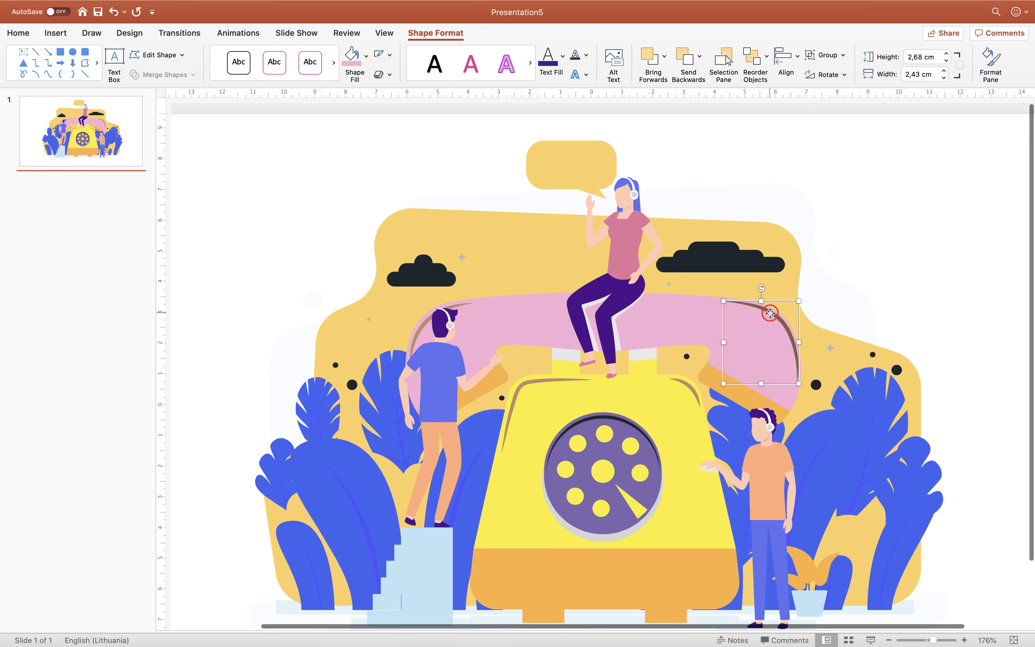
shift+click(422, 327)
click(367, 56)
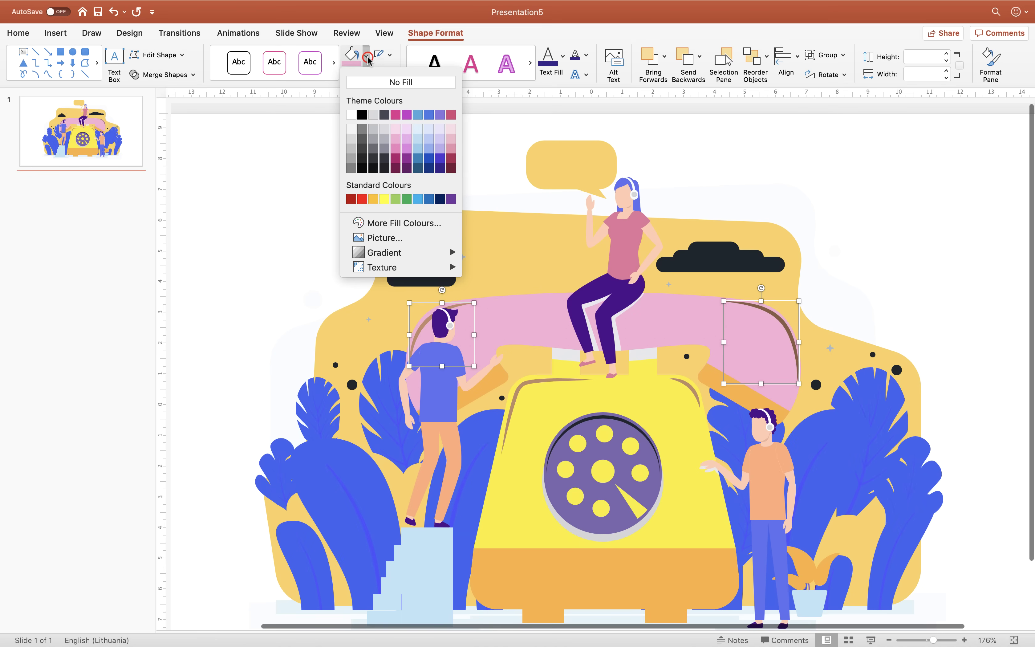
click(396, 150)
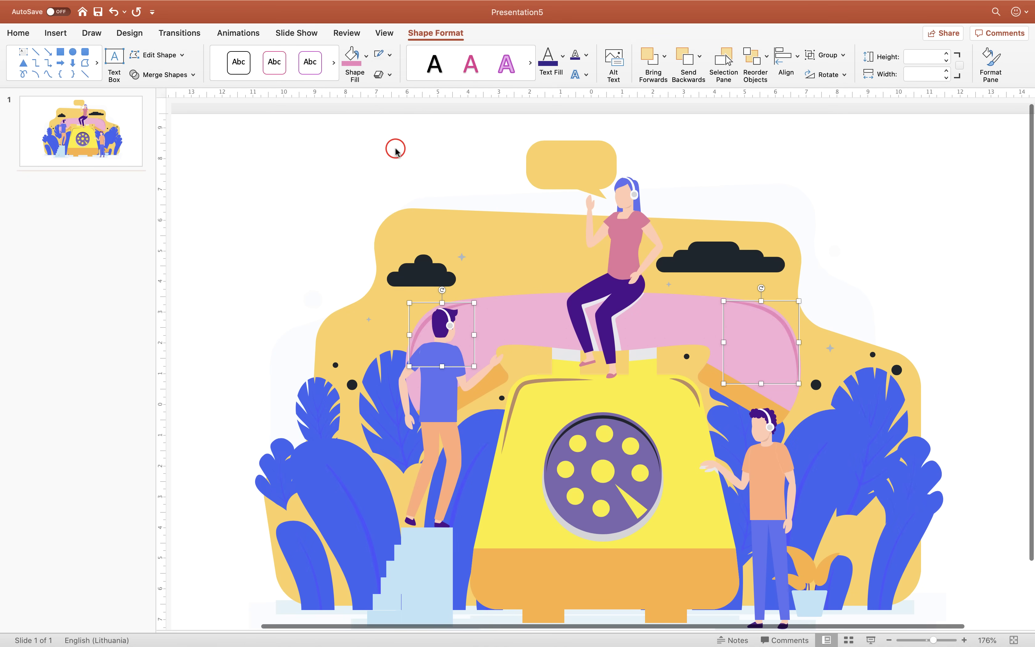
click(298, 160)
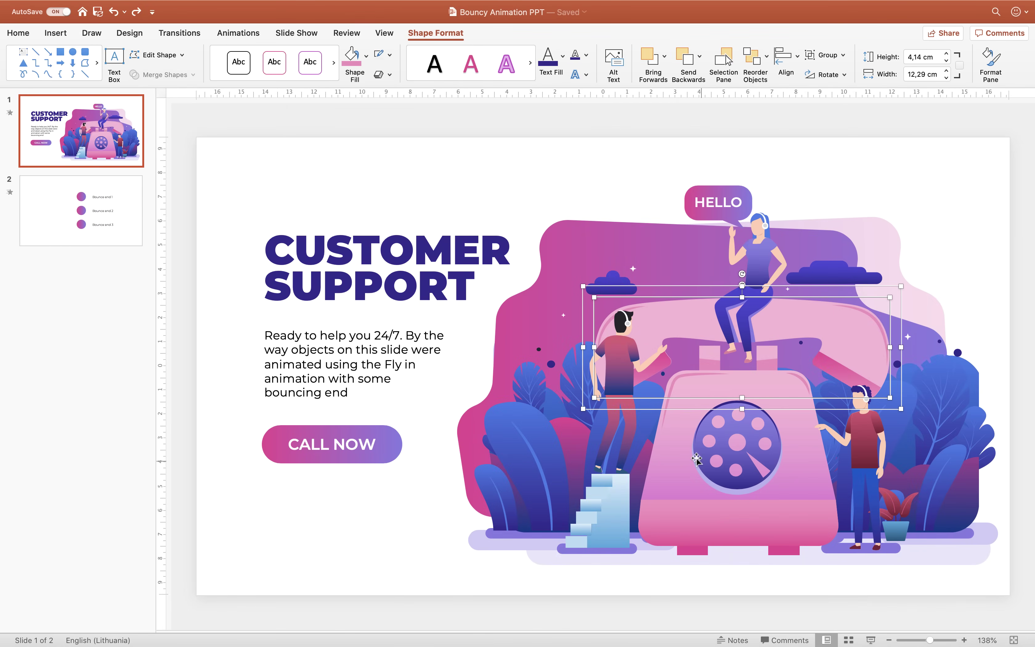
- Copy the finished slide's telephone base formatting with Format Painter
click(707, 519)
click(706, 518)
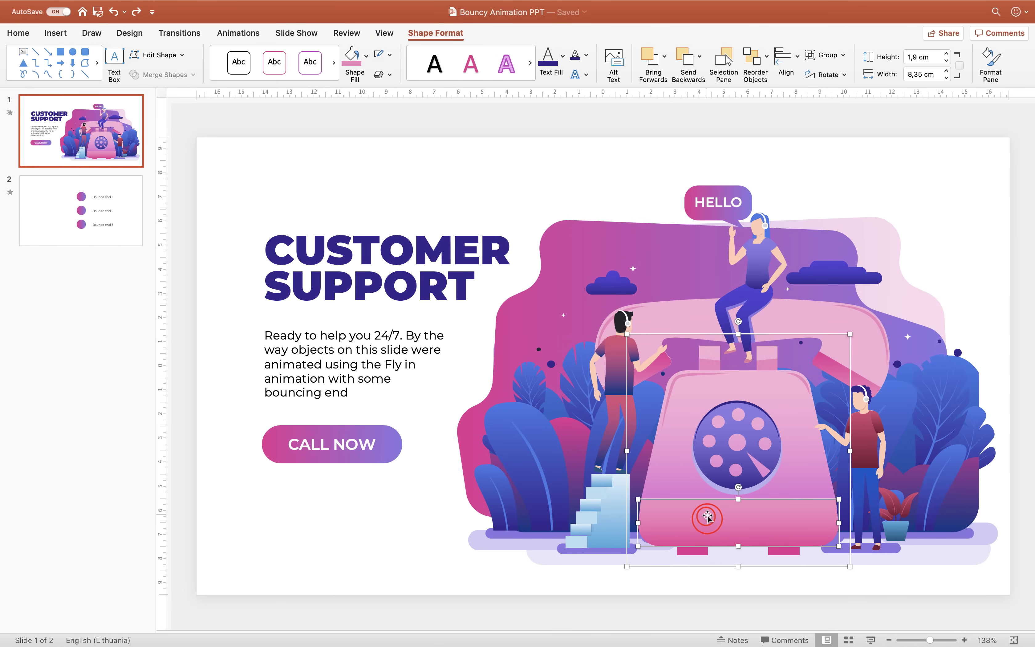
click(19, 33)
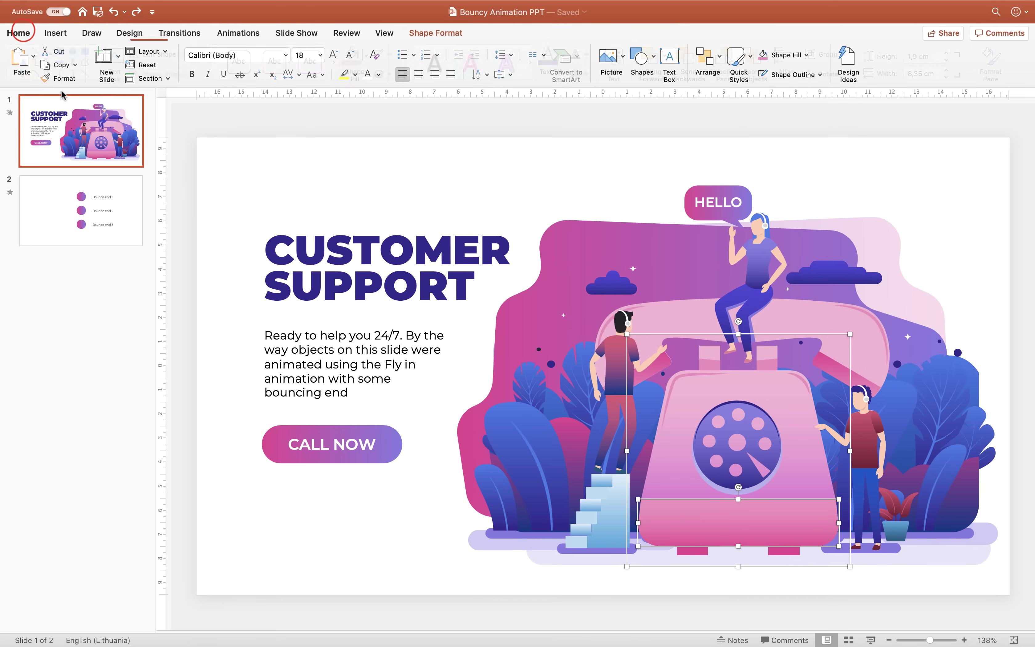
click(58, 77)
key(ctrl+Right)
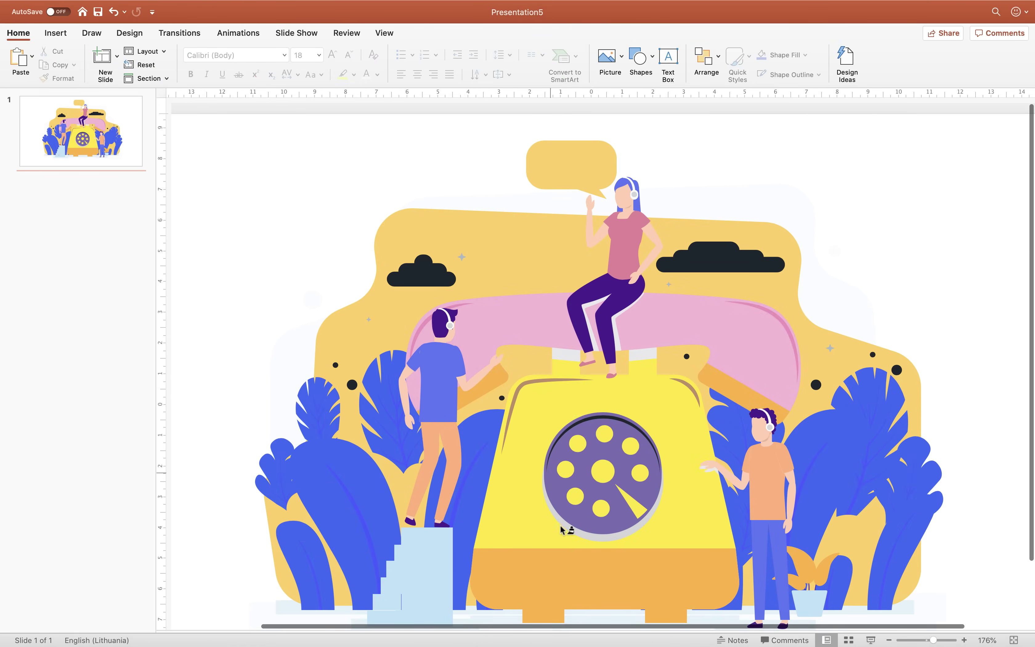
- Paint the pink formatting onto the telephone base and set colours for its left and right gradient stops
click(565, 565)
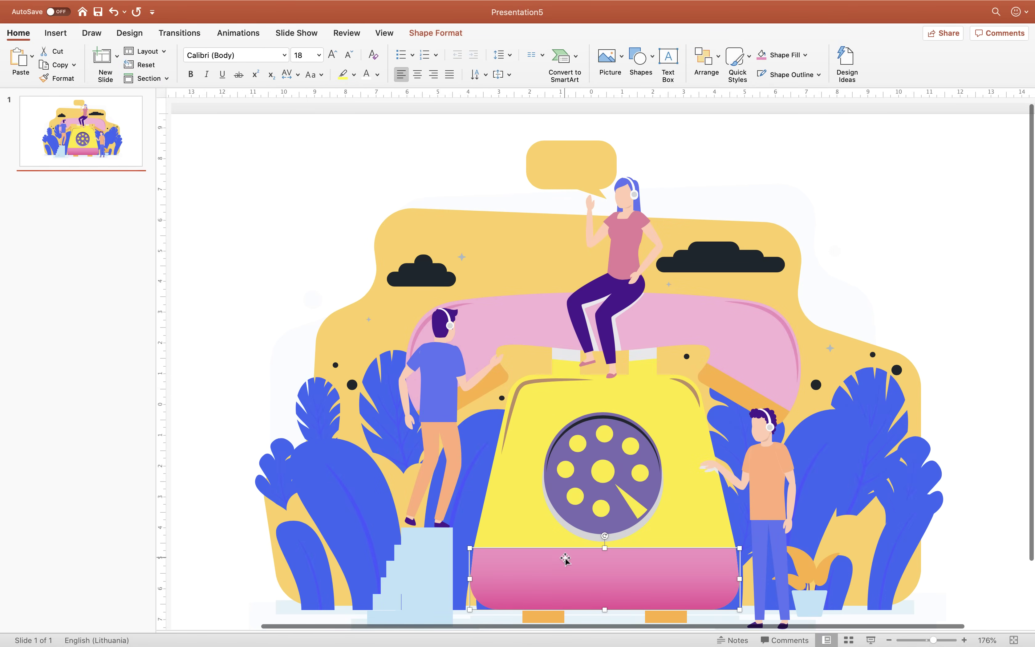
scroll(570, 564, down, 2)
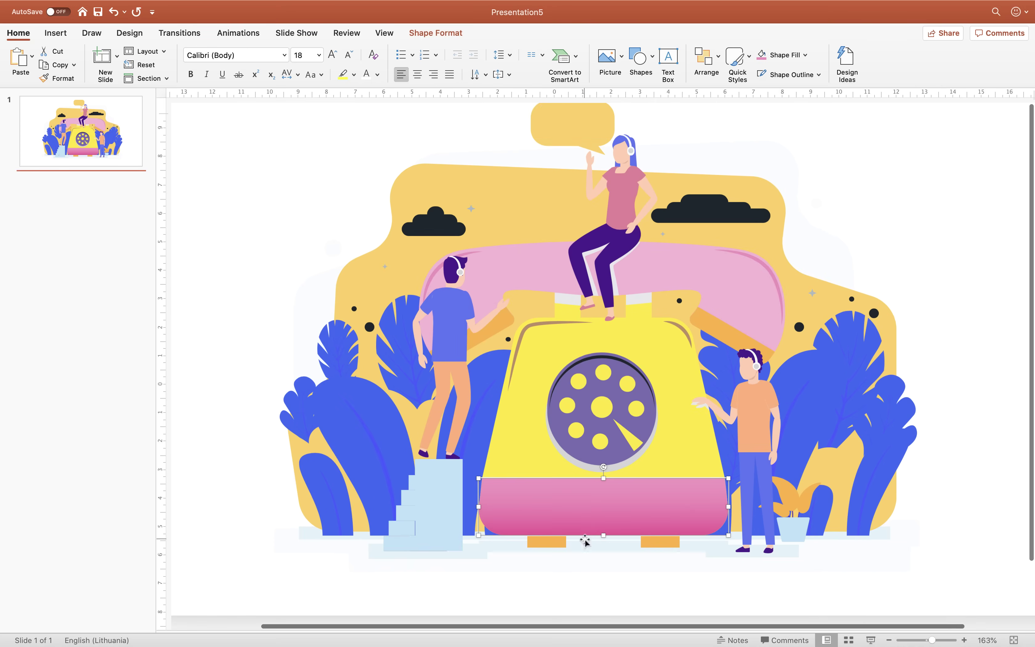
right_click(577, 507)
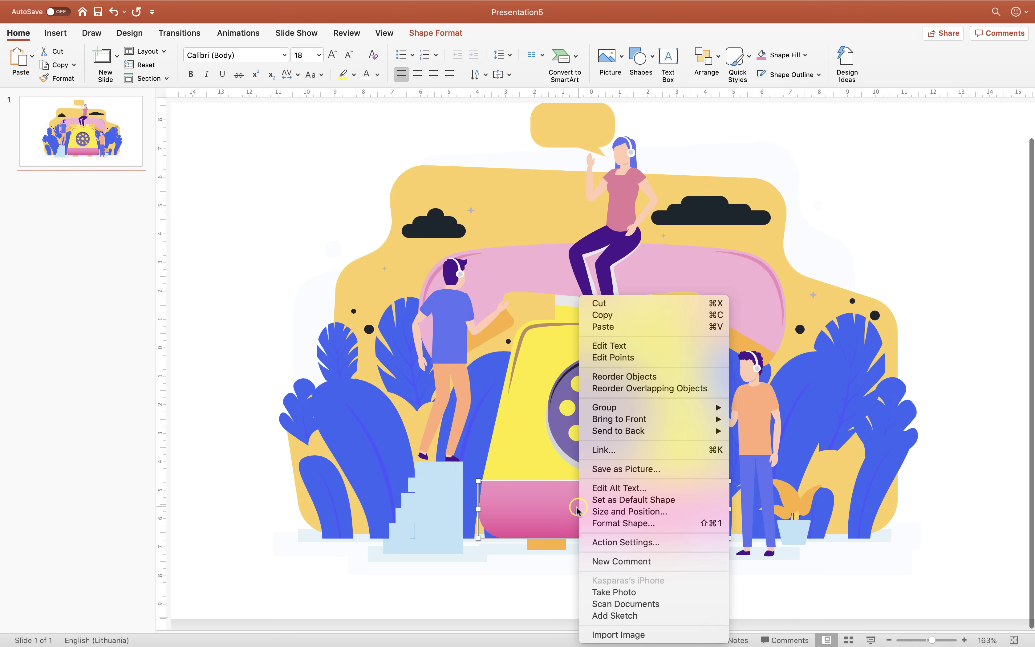
click(614, 524)
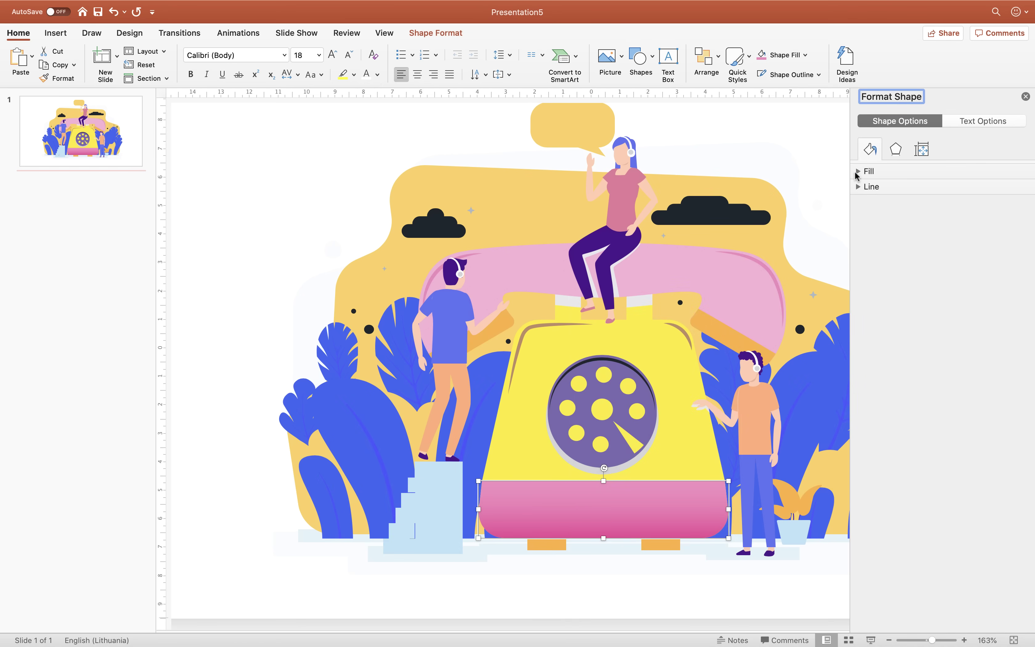
click(858, 171)
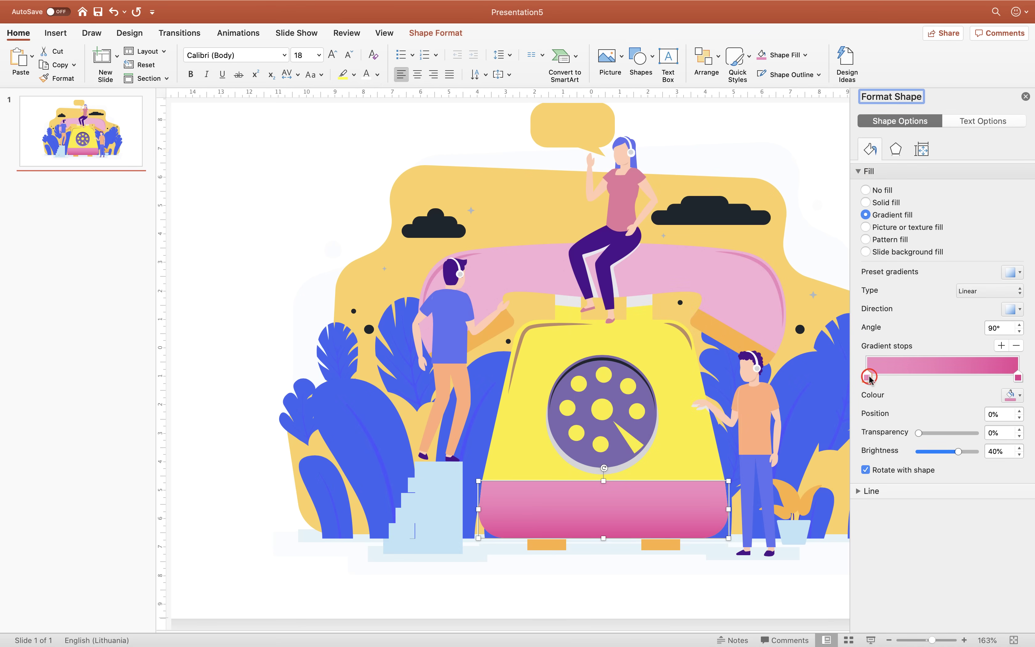
click(1013, 395)
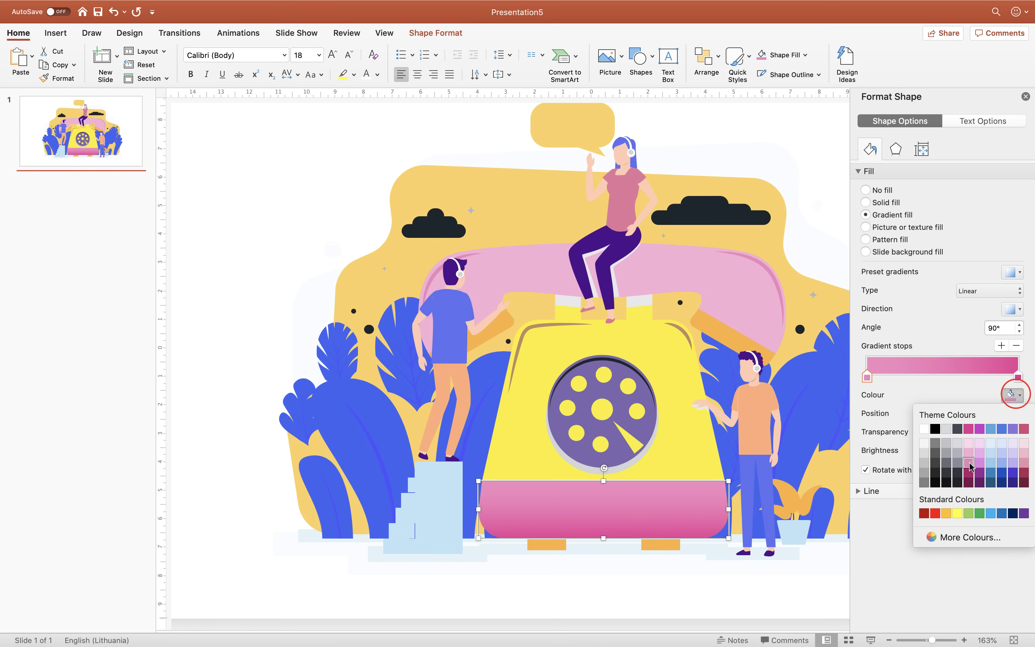
click(900, 389)
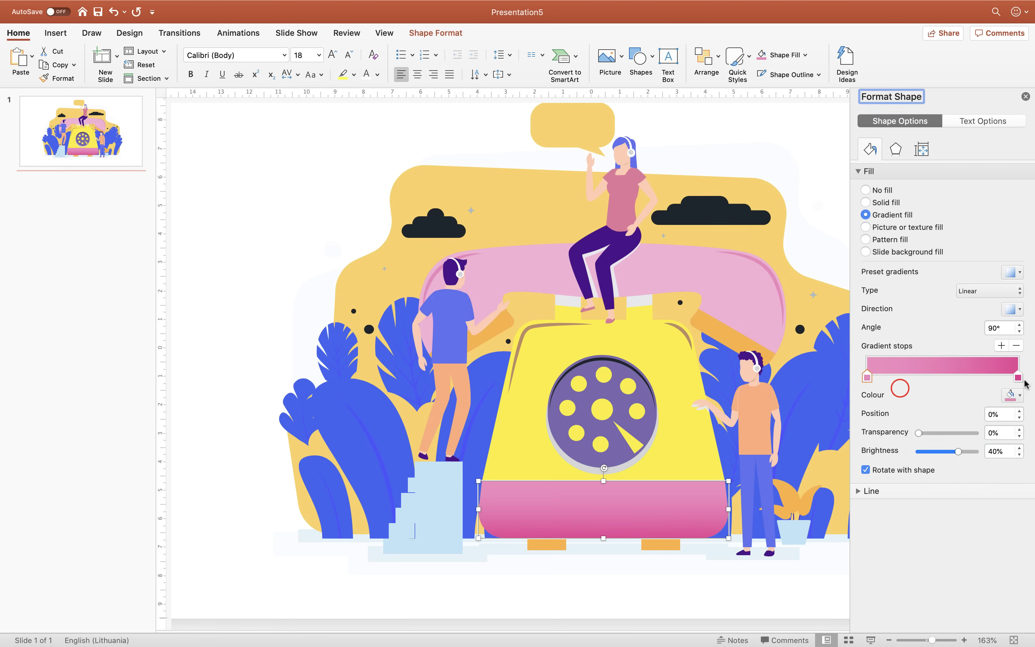
click(1018, 378)
click(1013, 394)
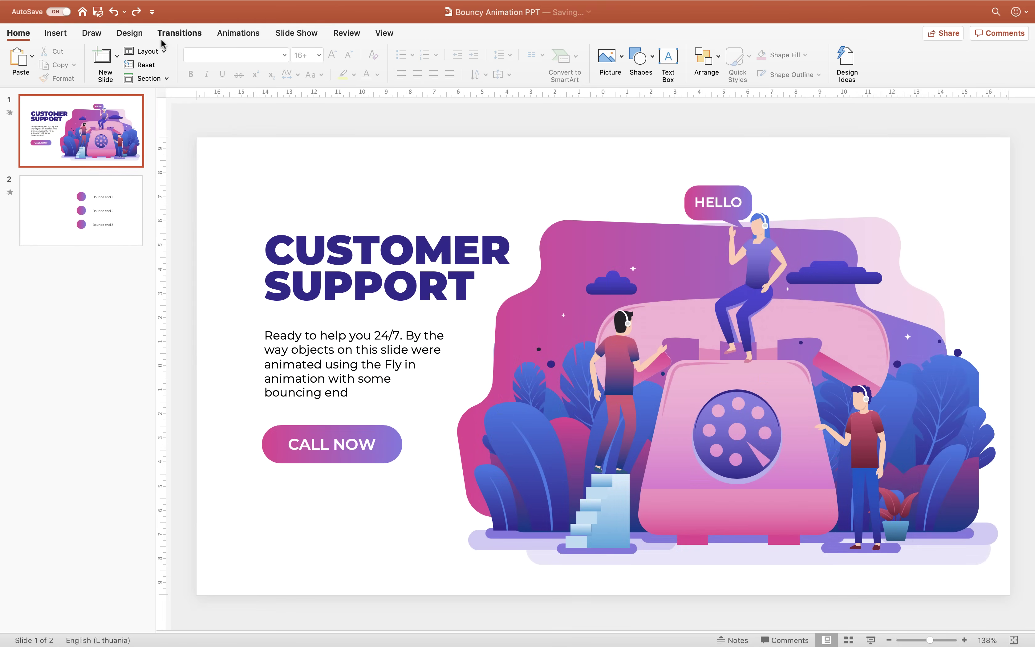
- Apply the Green Yellow colour scheme and preview the Fly In animations
click(119, 33)
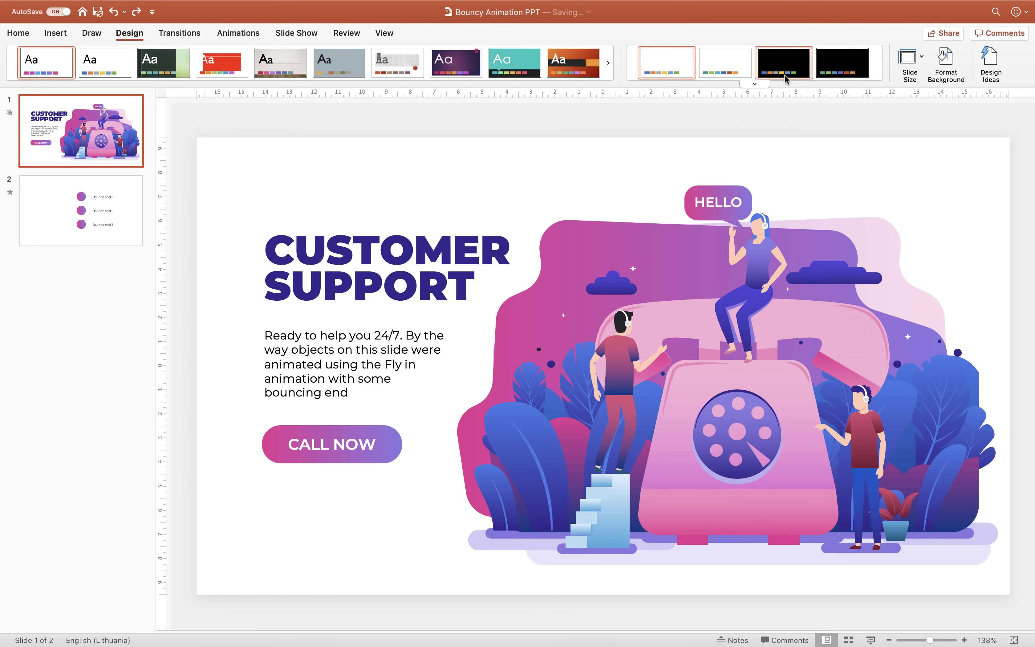
click(763, 85)
mouse_move(789, 150)
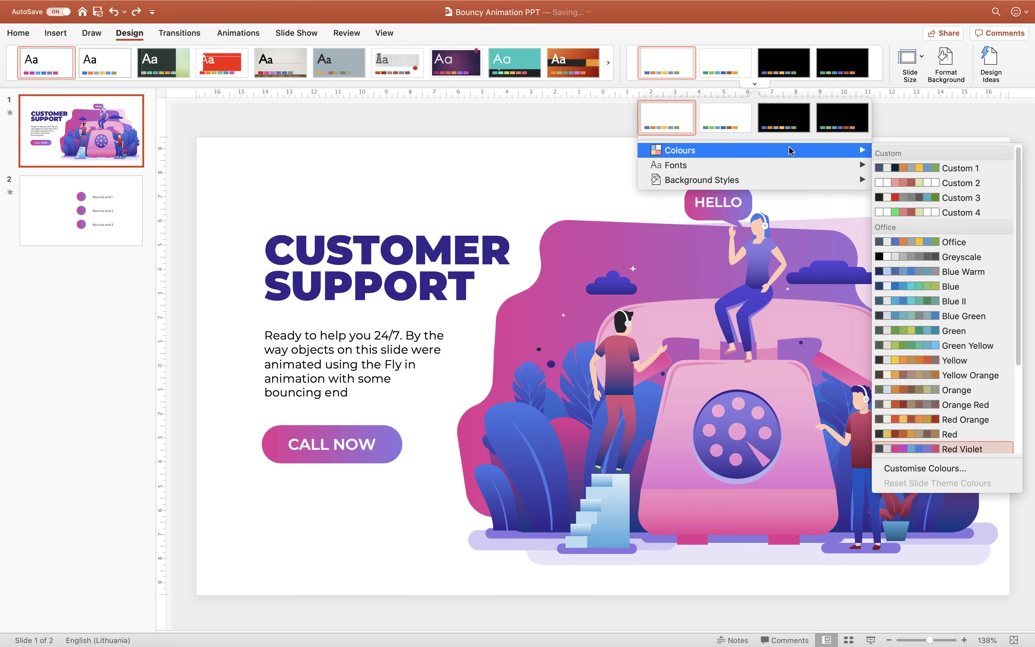
click(974, 343)
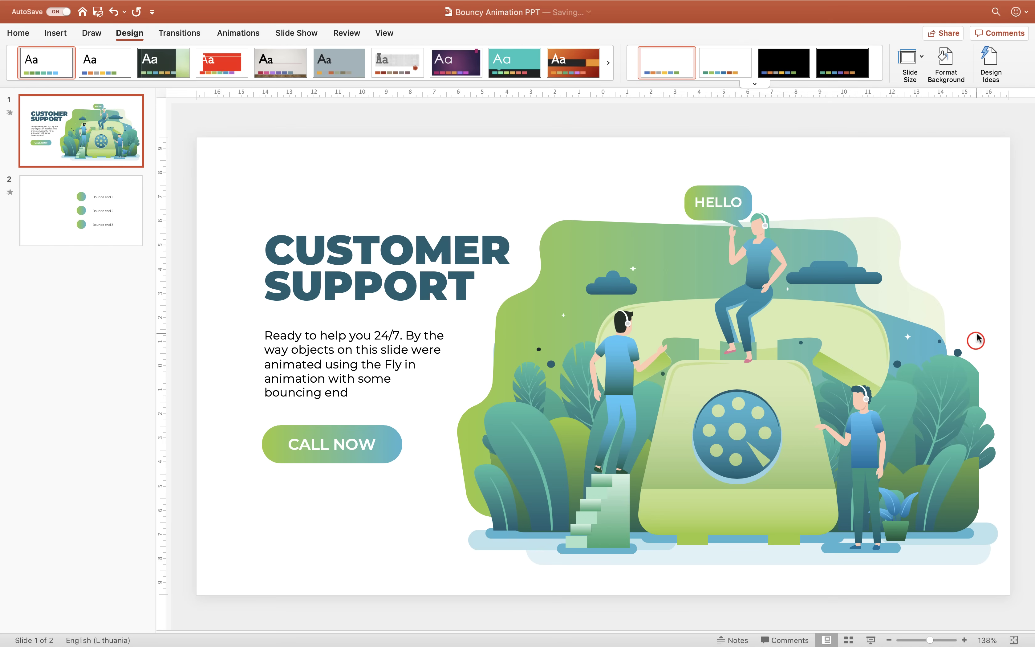
click(232, 34)
click(20, 59)
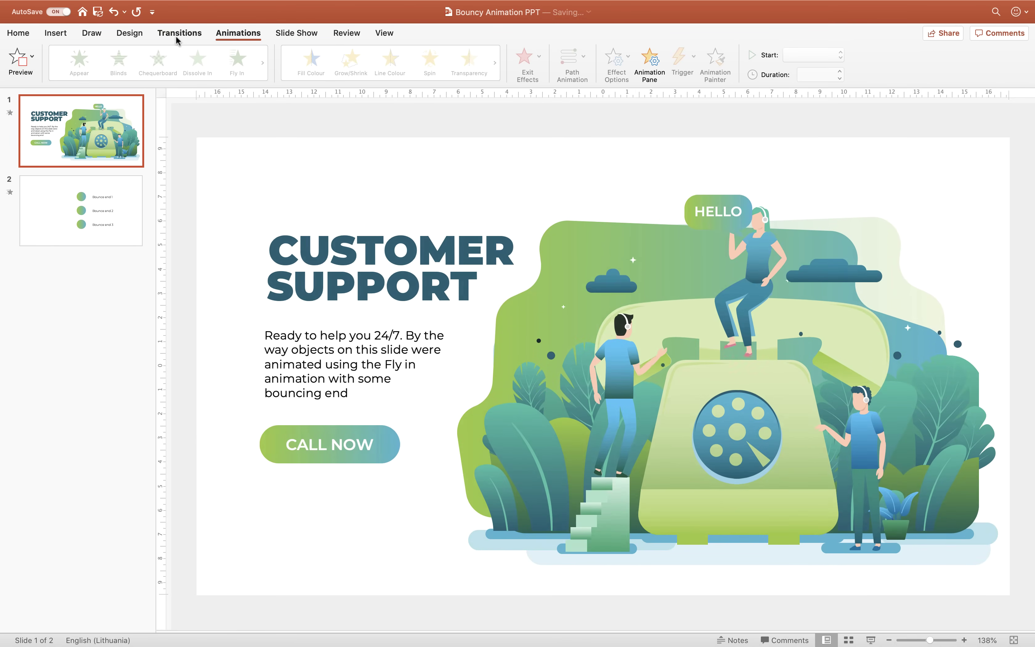
- Switch to an orange-yellow colour scheme and preview the animations again
click(129, 34)
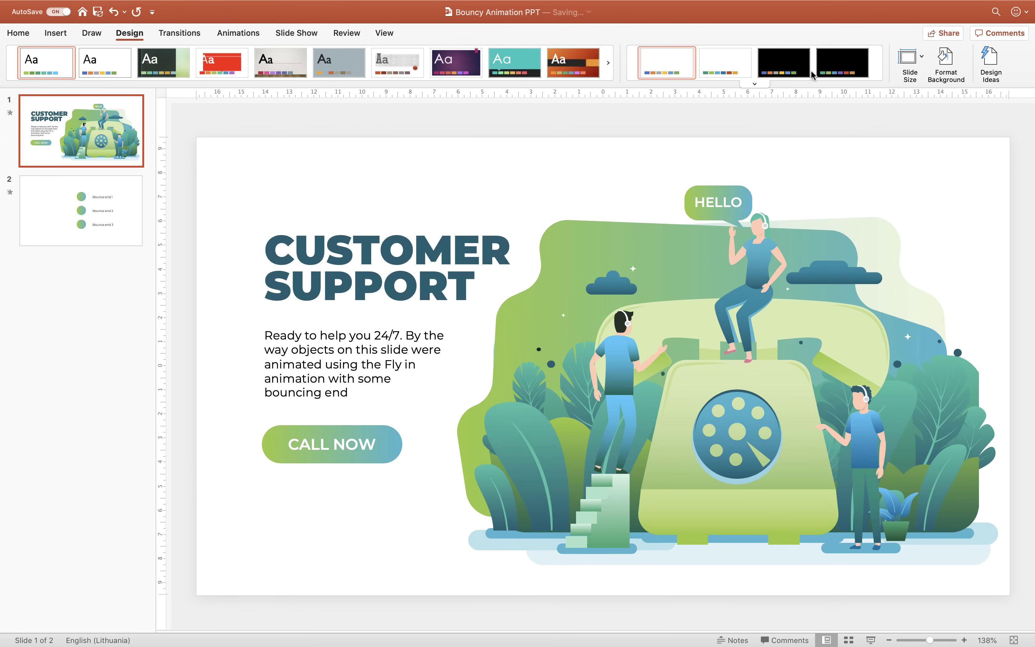
click(755, 84)
mouse_move(859, 150)
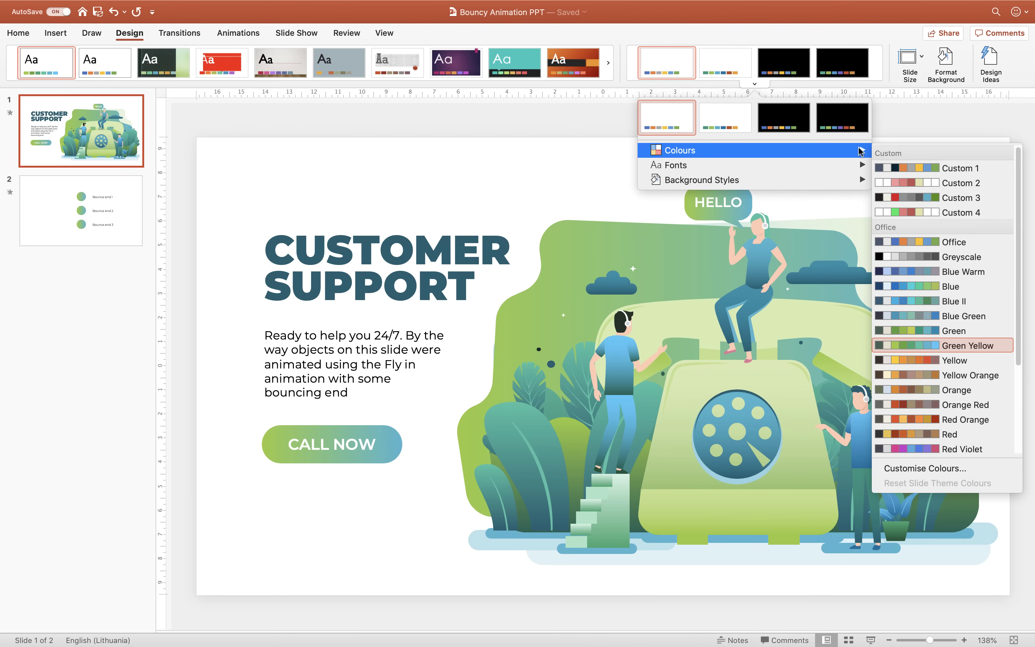
click(960, 362)
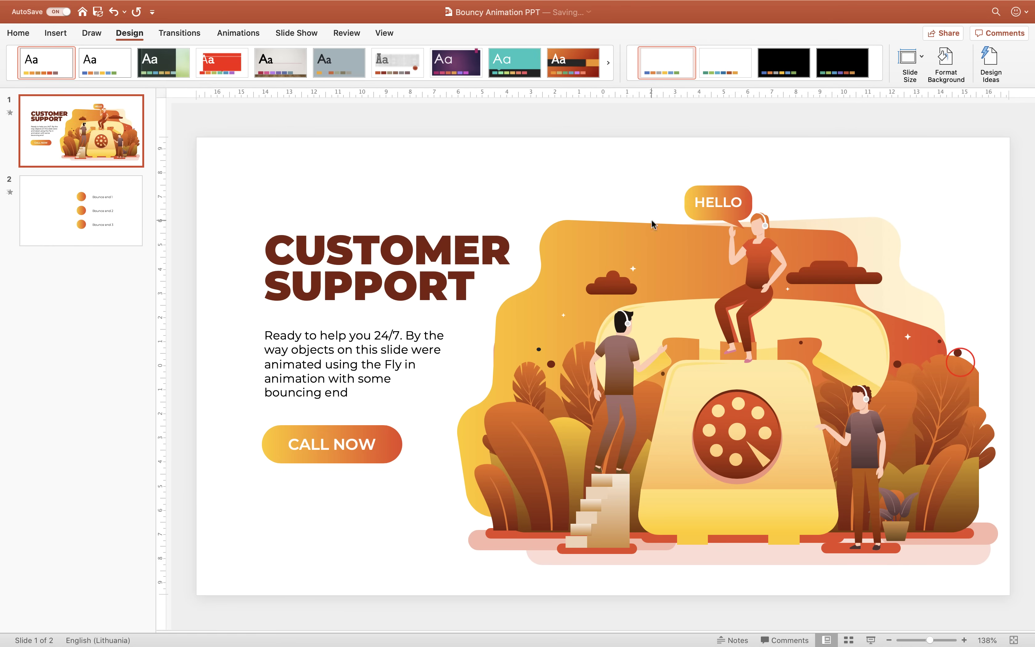
click(239, 33)
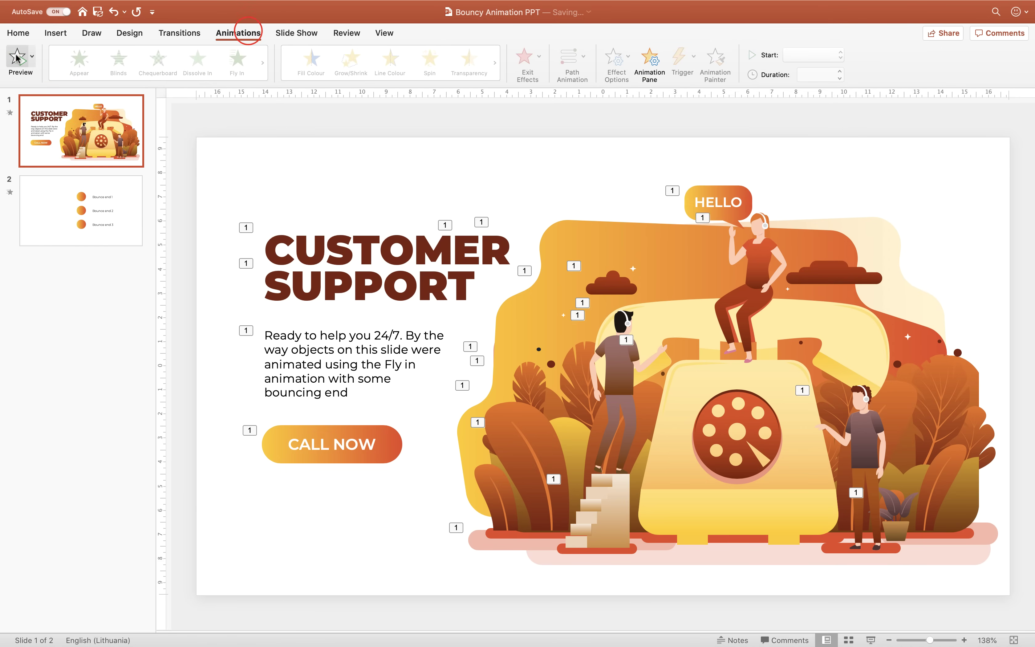
click(18, 59)
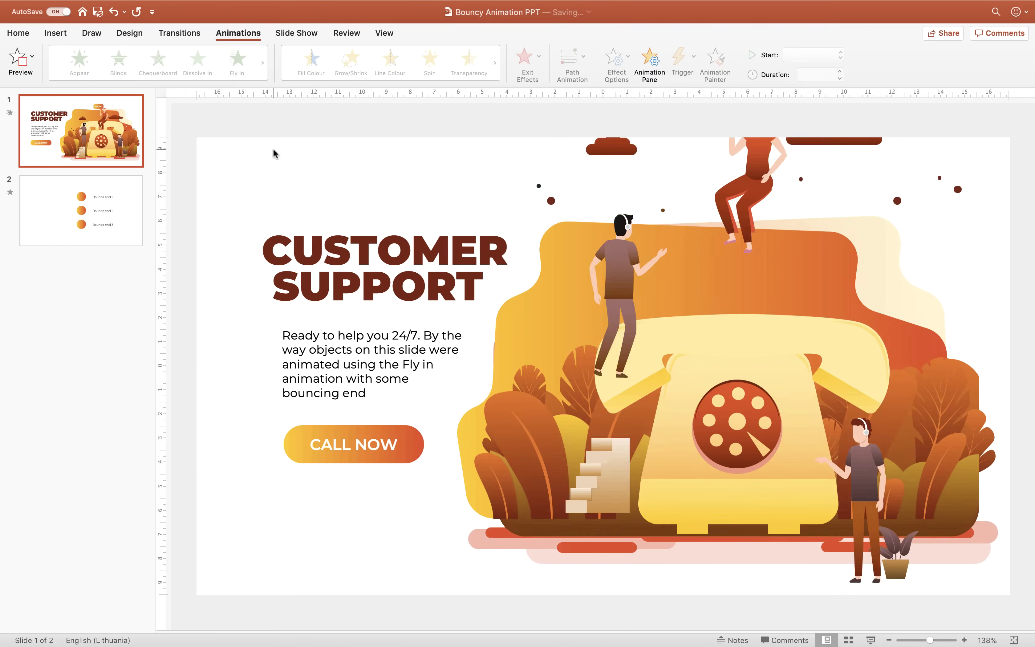